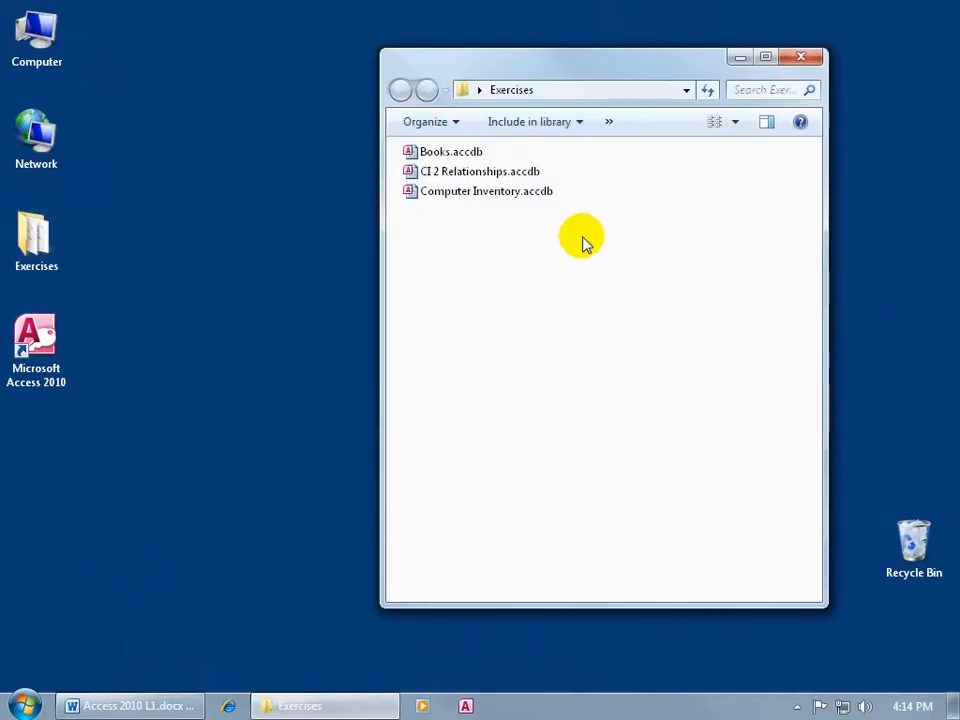
- Open the Books.accdb and CI 2 Relationships.accdb databases from the Exercises folder, showing the latter's tblEmployees table in datasheet view
{"action": "left_click", "coordinate": [459, 152]}
{"action": "double_click", "coordinate": [459, 152]}
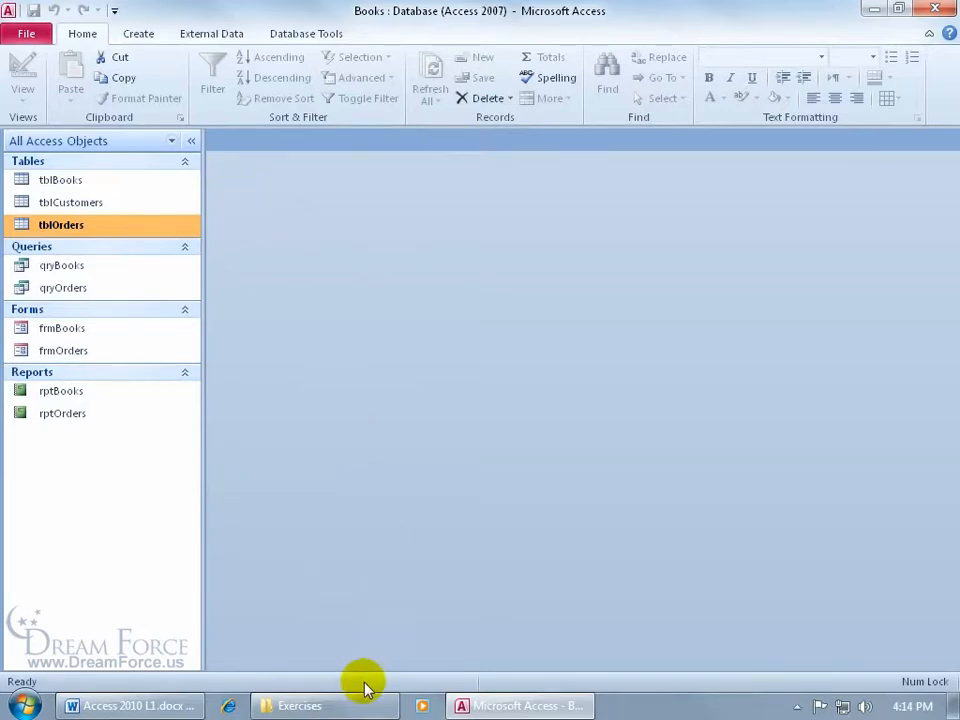
{"action": "left_click", "coordinate": [354, 707]}
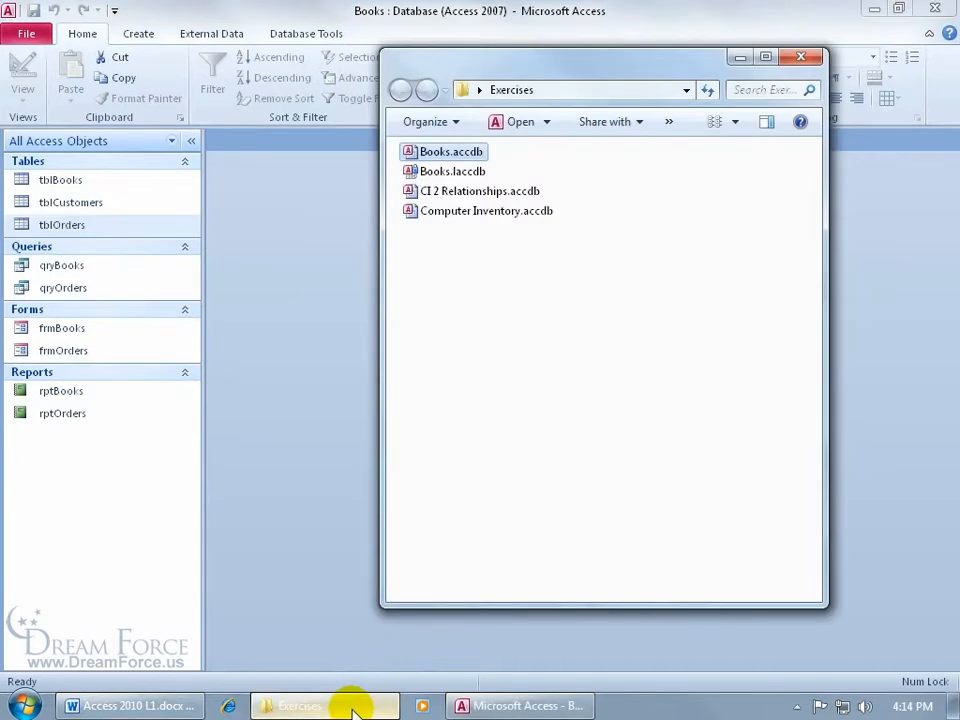
{"action": "double_click", "coordinate": [450, 199]}
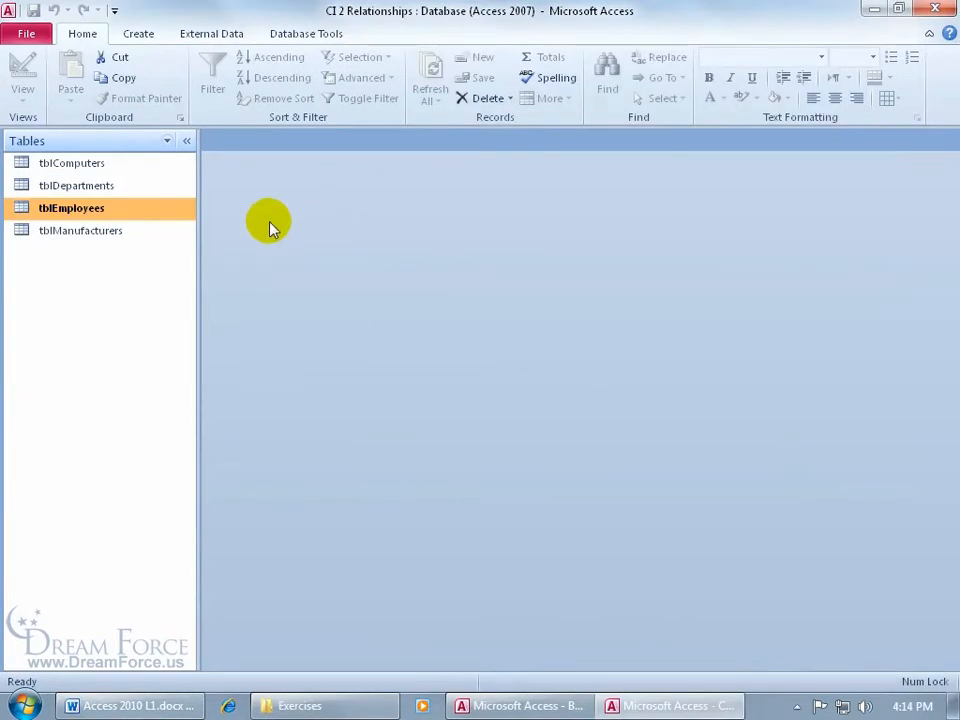
{"action": "double_click", "coordinate": [121, 212]}
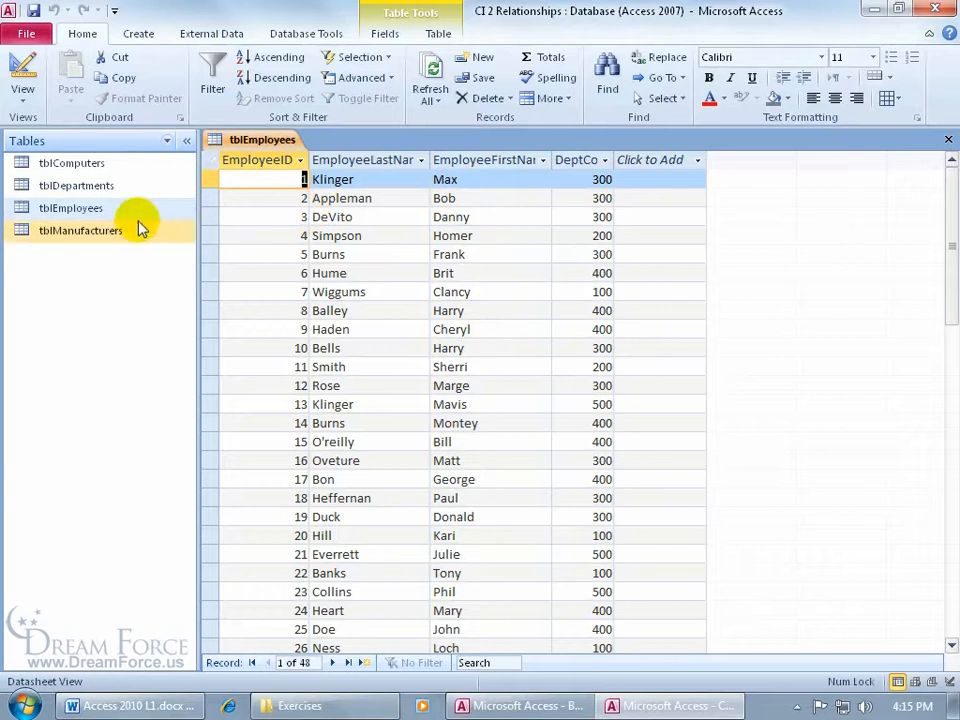
- Copy the tblEmployees table from CI 2 Relationships and switch to the Books database
{"action": "right_click", "coordinate": [88, 214]}
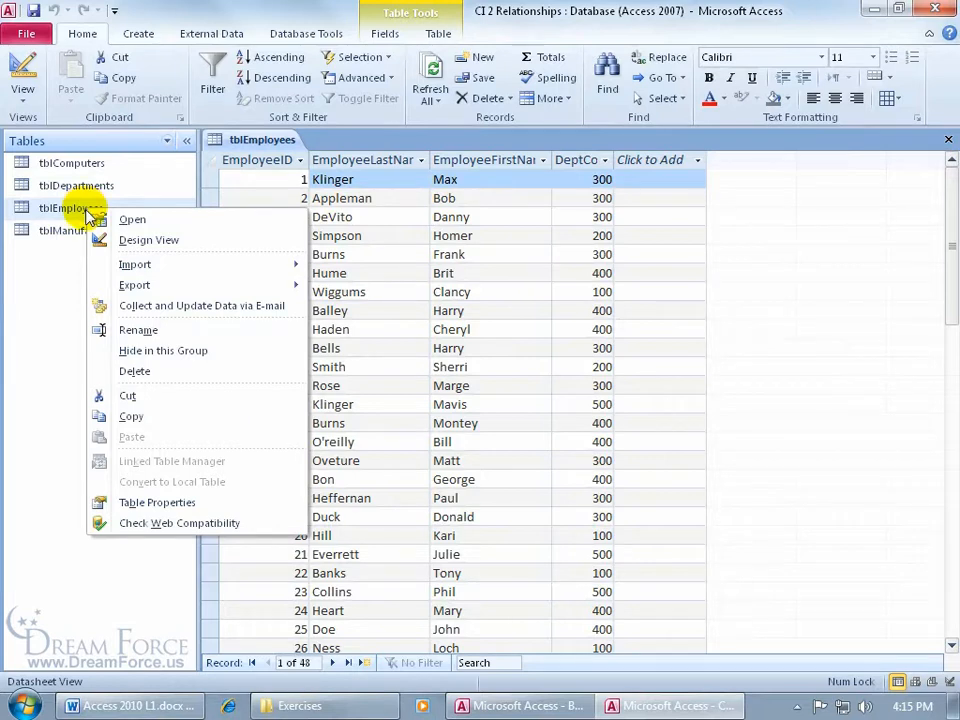
{"action": "left_click", "coordinate": [128, 417]}
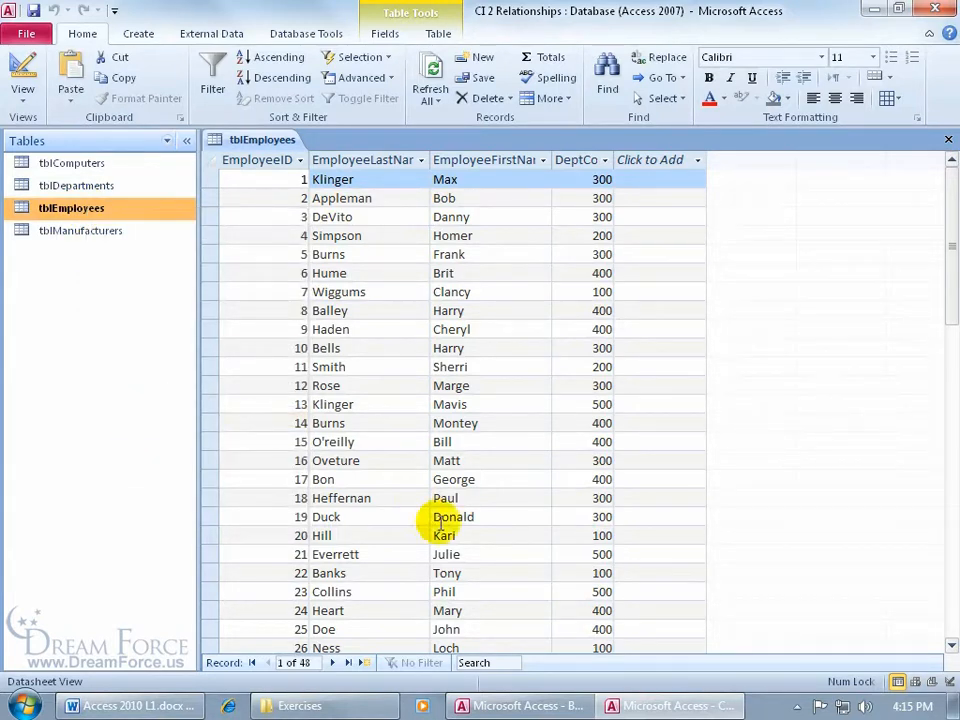
{"action": "left_click", "coordinate": [540, 708]}
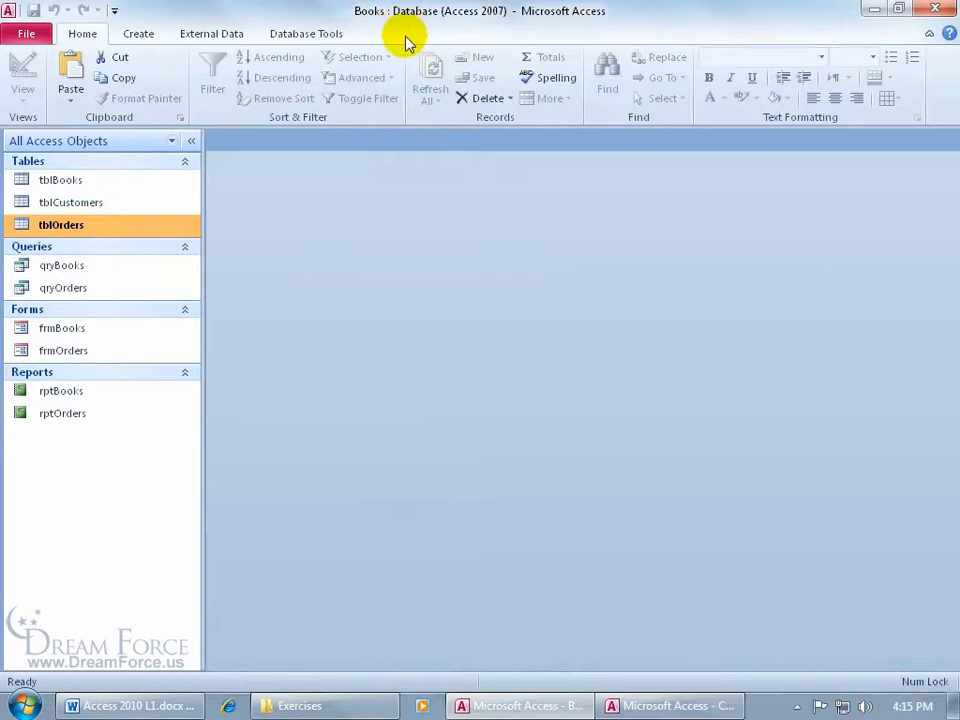
- Paste the copied table into Books as tblEmployees with Structure Only, and check its datasheet before closing it
{"action": "right_click", "coordinate": [60, 483]}
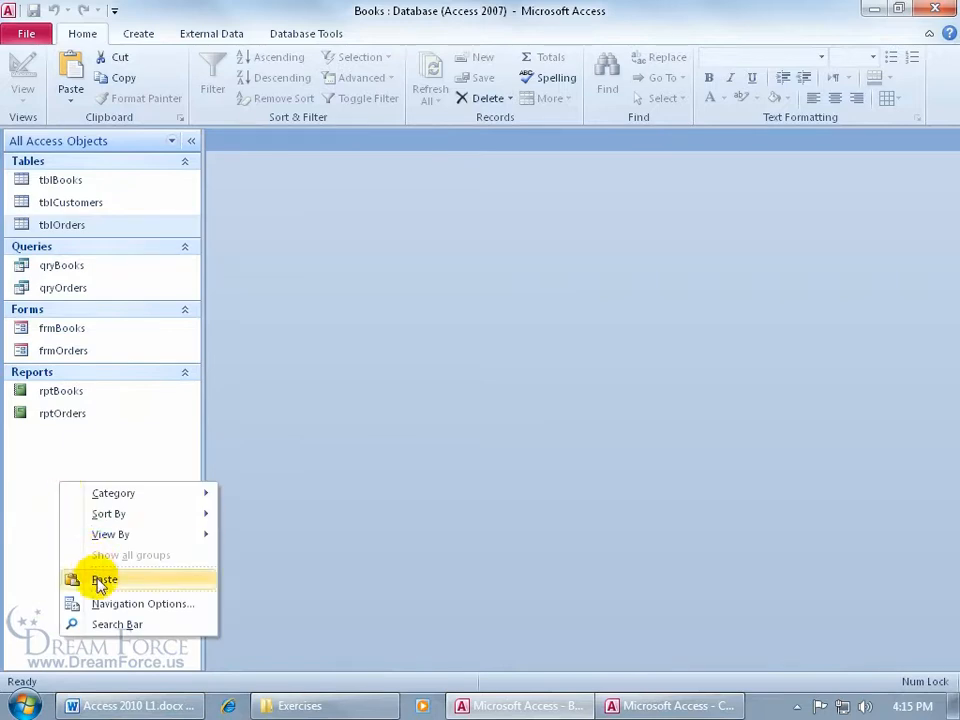
{"action": "left_click", "coordinate": [37, 457]}
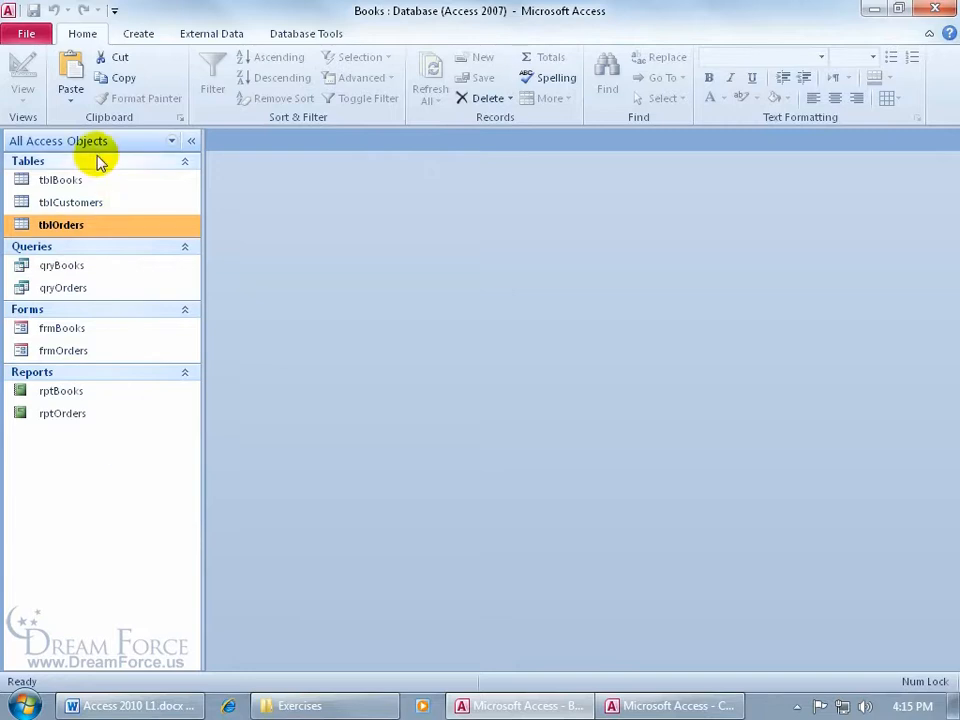
{"action": "left_click", "coordinate": [72, 73]}
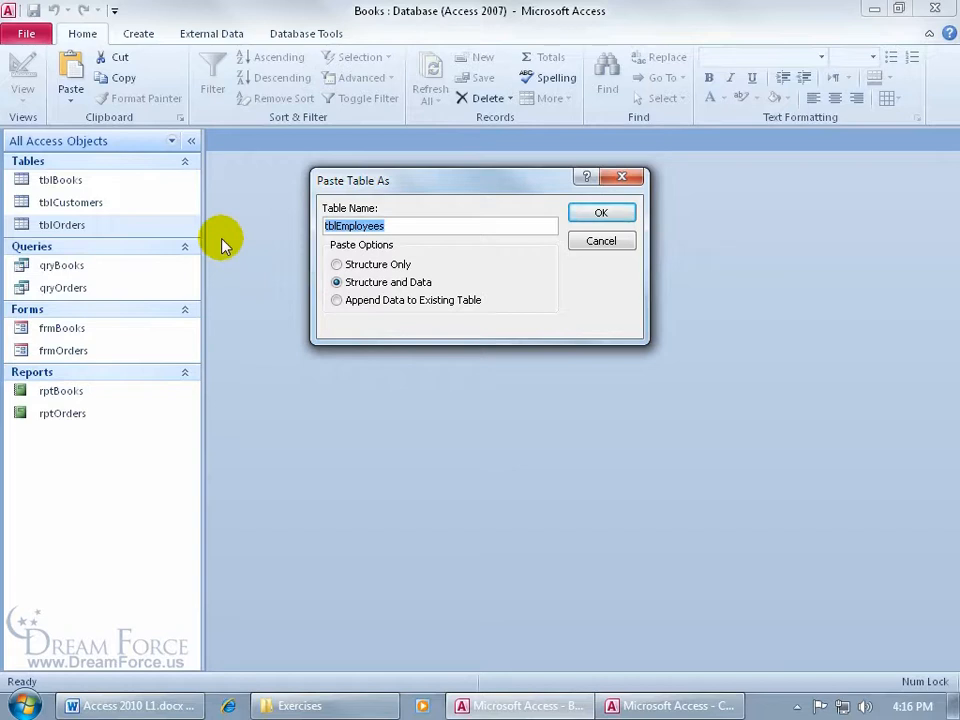
{"action": "left_click", "coordinate": [336, 264]}
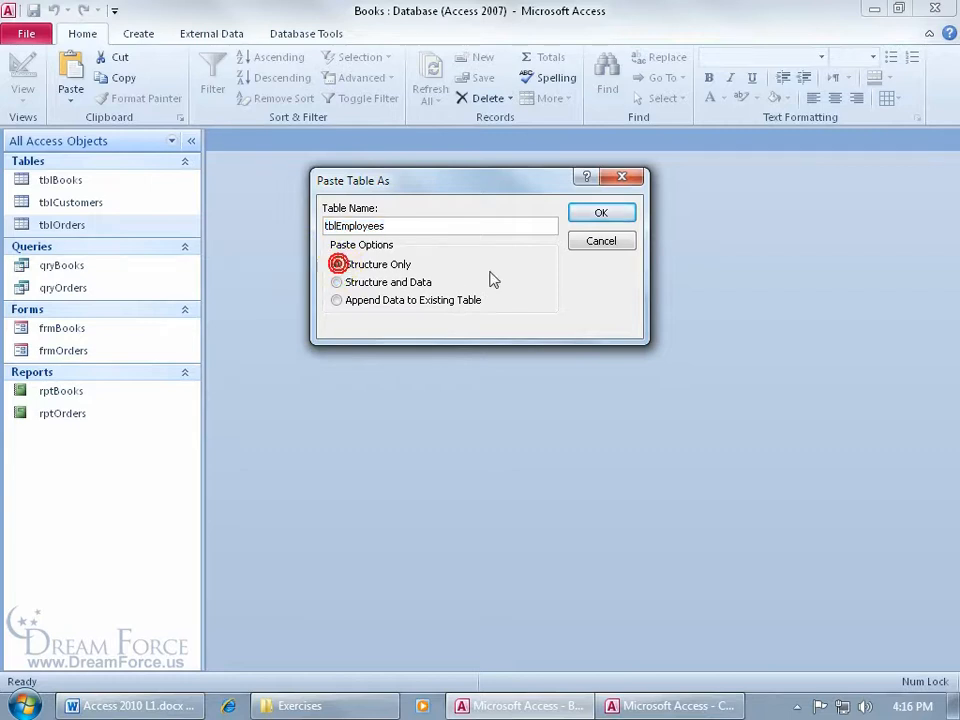
{"action": "left_click", "coordinate": [614, 216]}
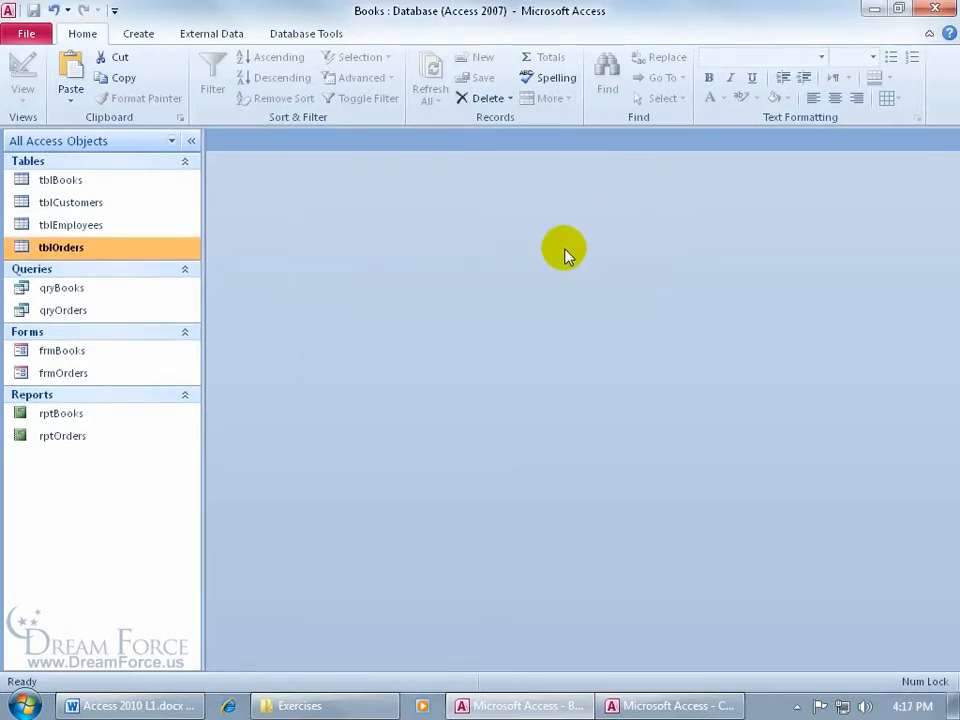
{"action": "double_click", "coordinate": [118, 229]}
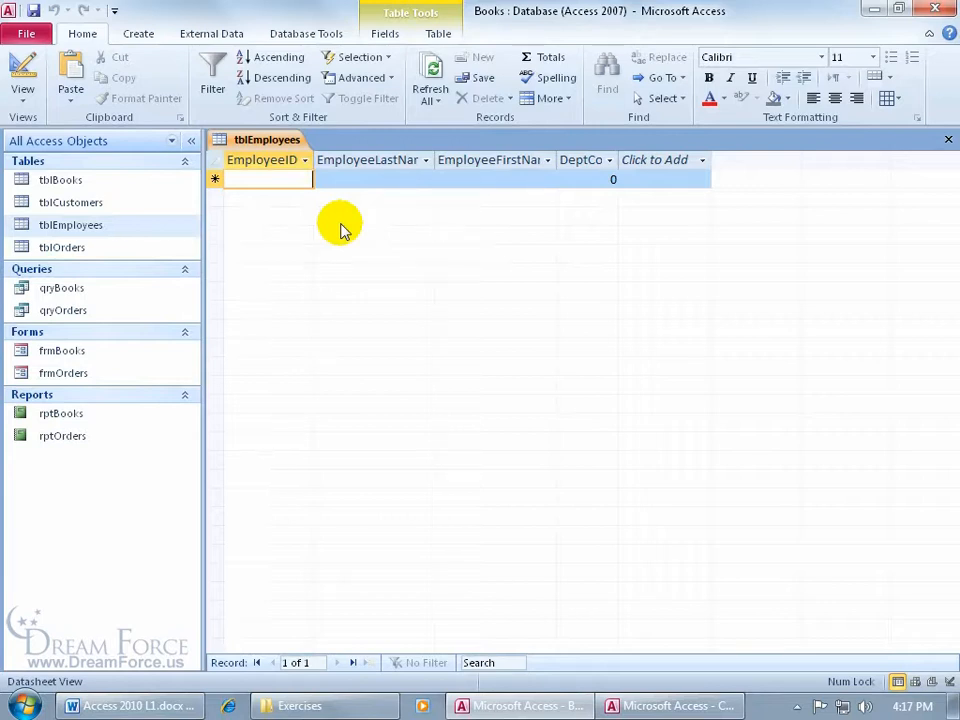
{"action": "left_click", "coordinate": [948, 140]}
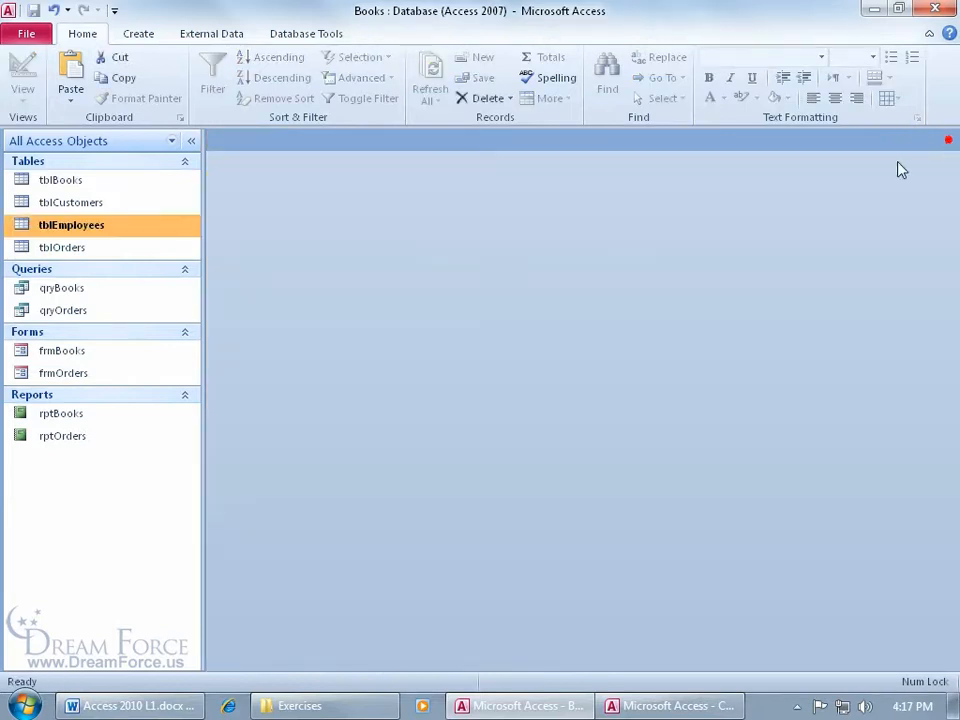
- Delete the structure-only tblEmployees table from the Books database
{"action": "right_click", "coordinate": [92, 225]}
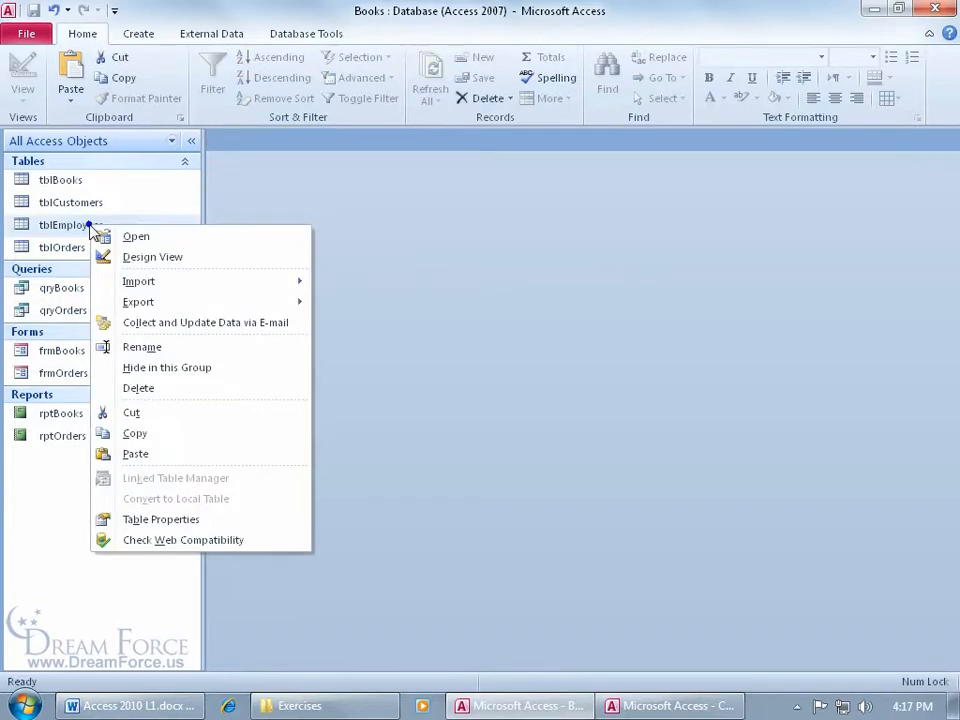
{"action": "left_click", "coordinate": [140, 390]}
{"action": "left_click", "coordinate": [407, 405]}
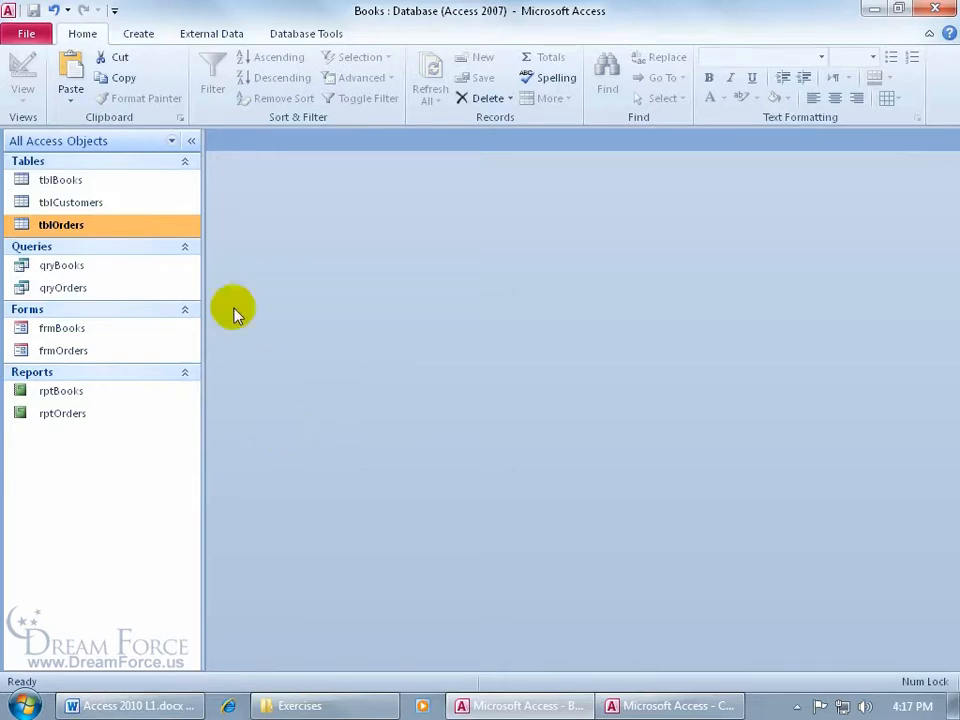
- Paste the copied table into Books as tblEmployees with Structure and Data, and check its records before closing it
{"action": "left_click", "coordinate": [75, 66]}
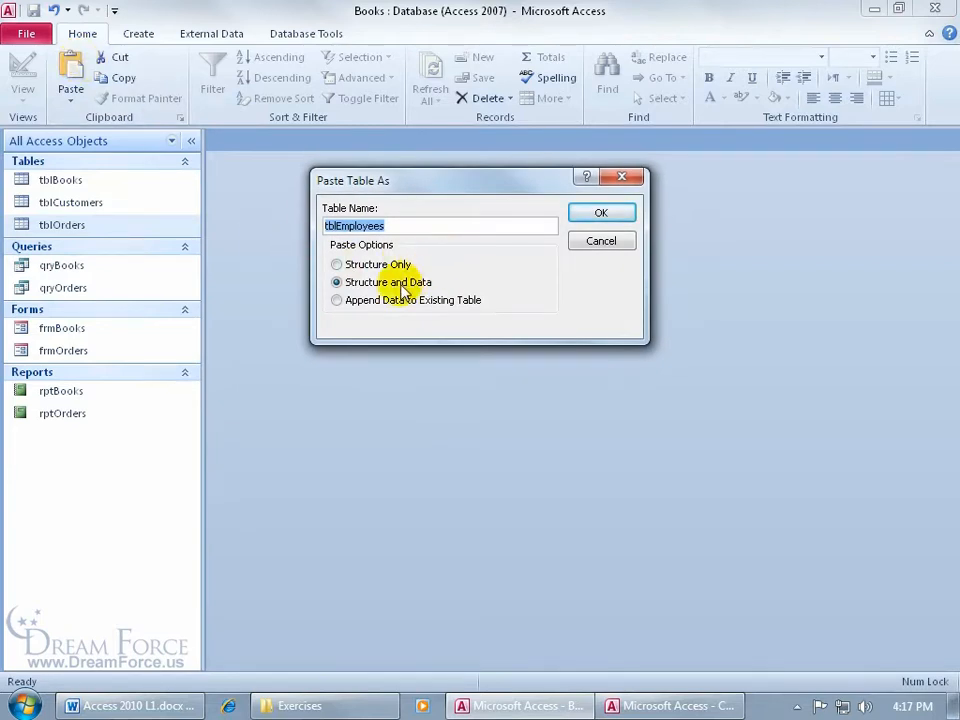
{"action": "left_click", "coordinate": [597, 214]}
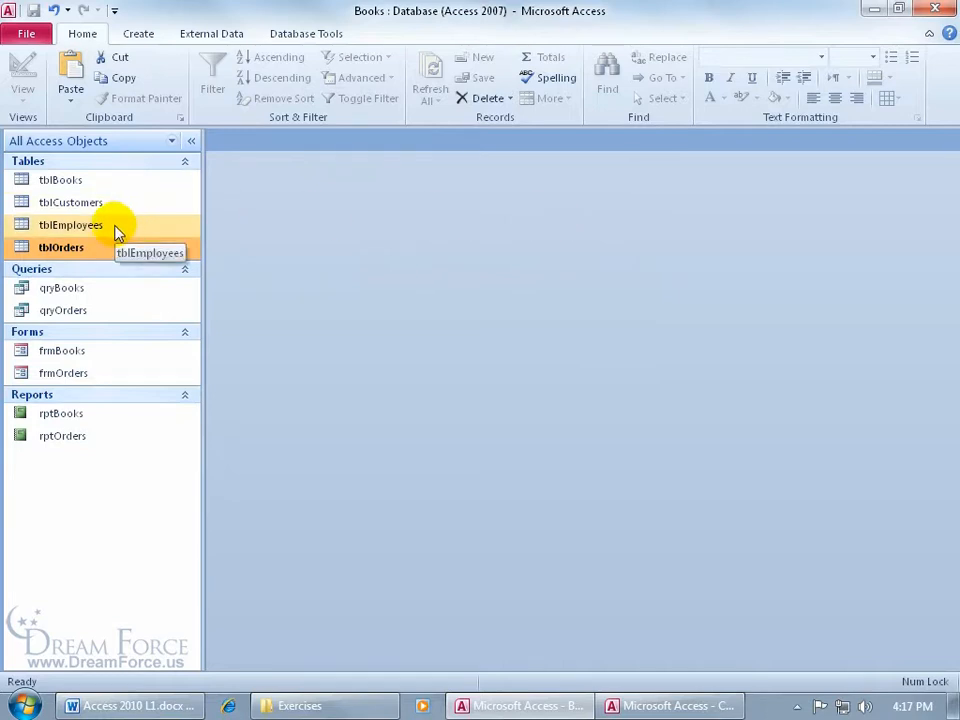
{"action": "left_click", "coordinate": [88, 226]}
{"action": "double_click", "coordinate": [88, 226]}
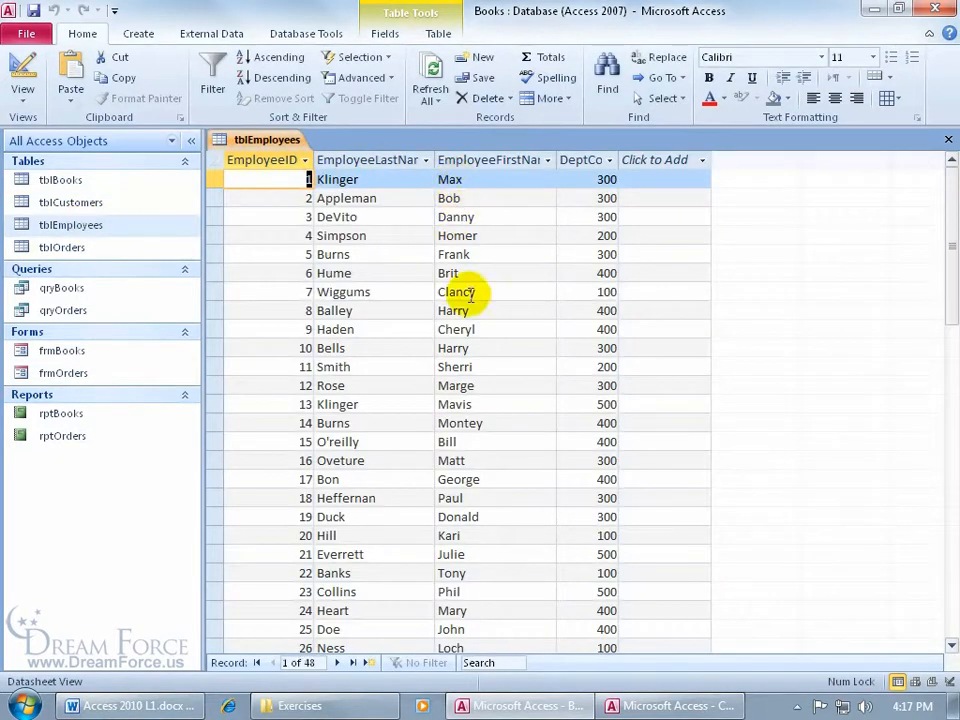
{"action": "left_click", "coordinate": [948, 139]}
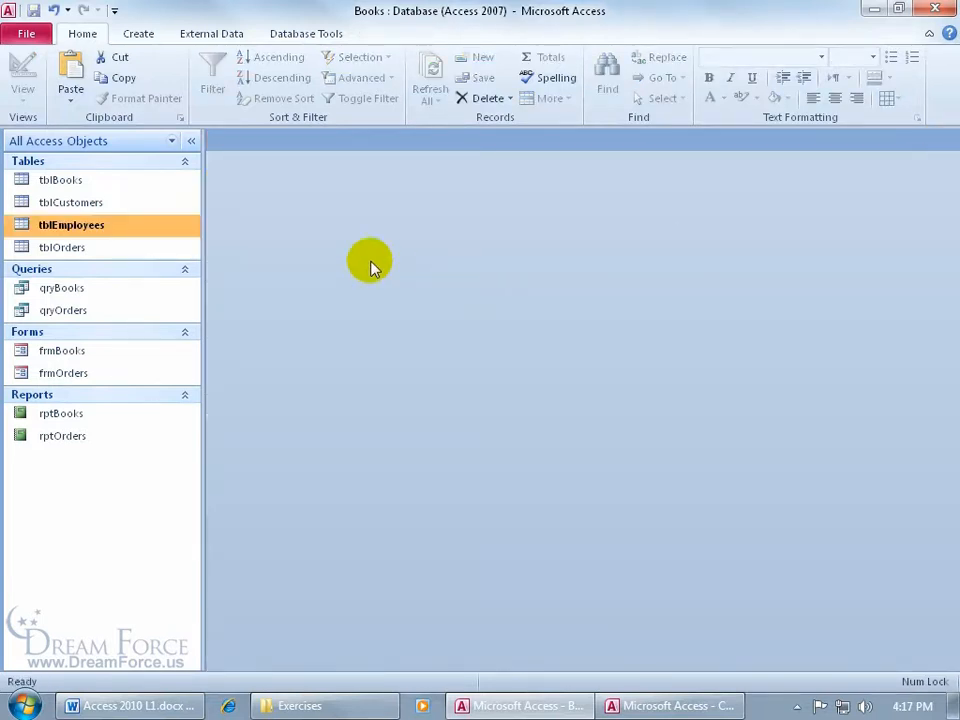
- Delete the tblEmployees copy containing structure and data from the Books database
{"action": "right_click", "coordinate": [100, 231]}
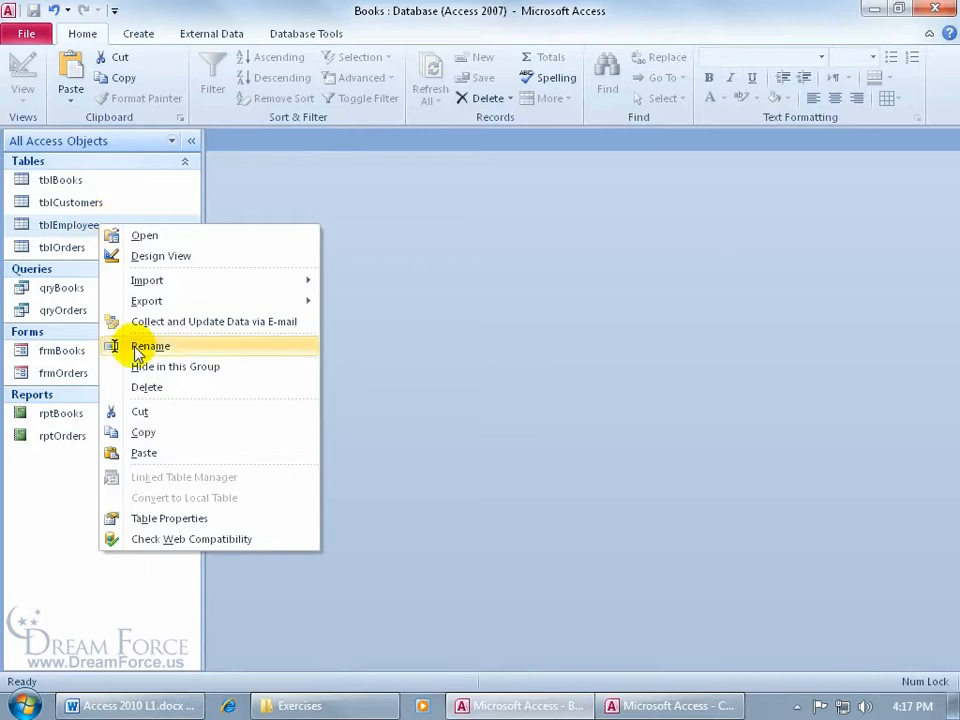
{"action": "left_click", "coordinate": [146, 388]}
{"action": "left_click", "coordinate": [401, 405]}
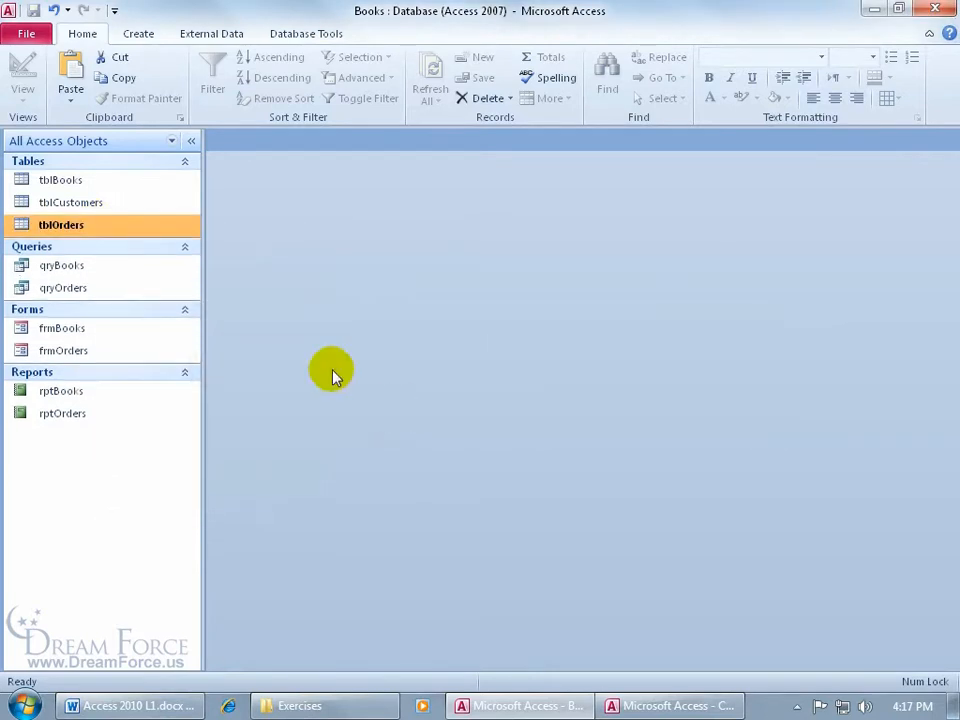
- Try to paste the copied table using Append Data to Existing Table, with tblOrders as the destination table
{"action": "left_click", "coordinate": [71, 77]}
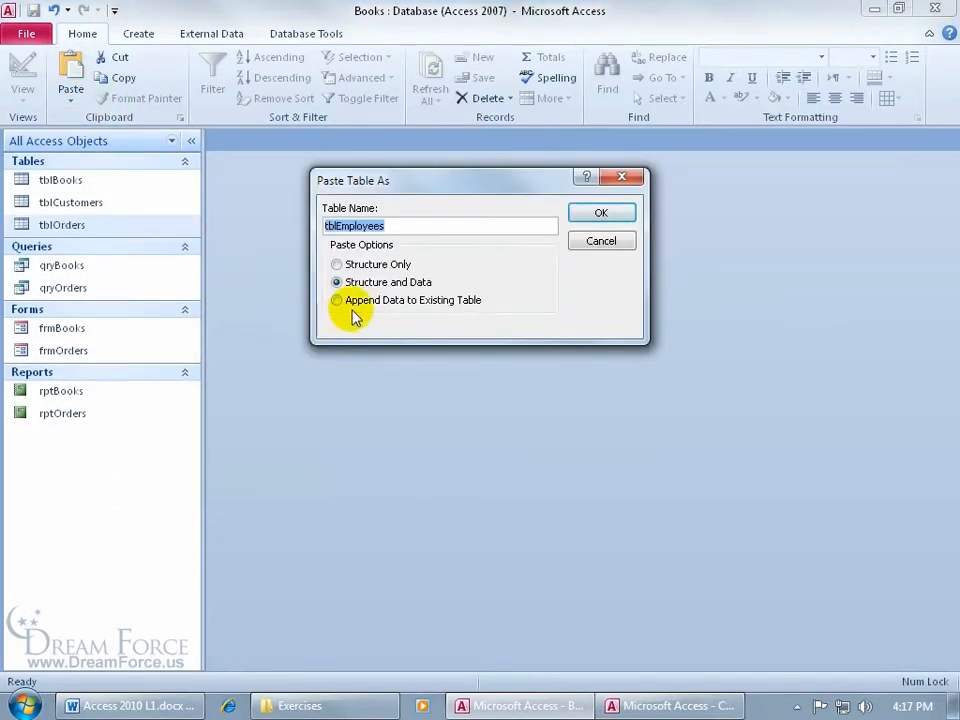
{"action": "left_click", "coordinate": [337, 305]}
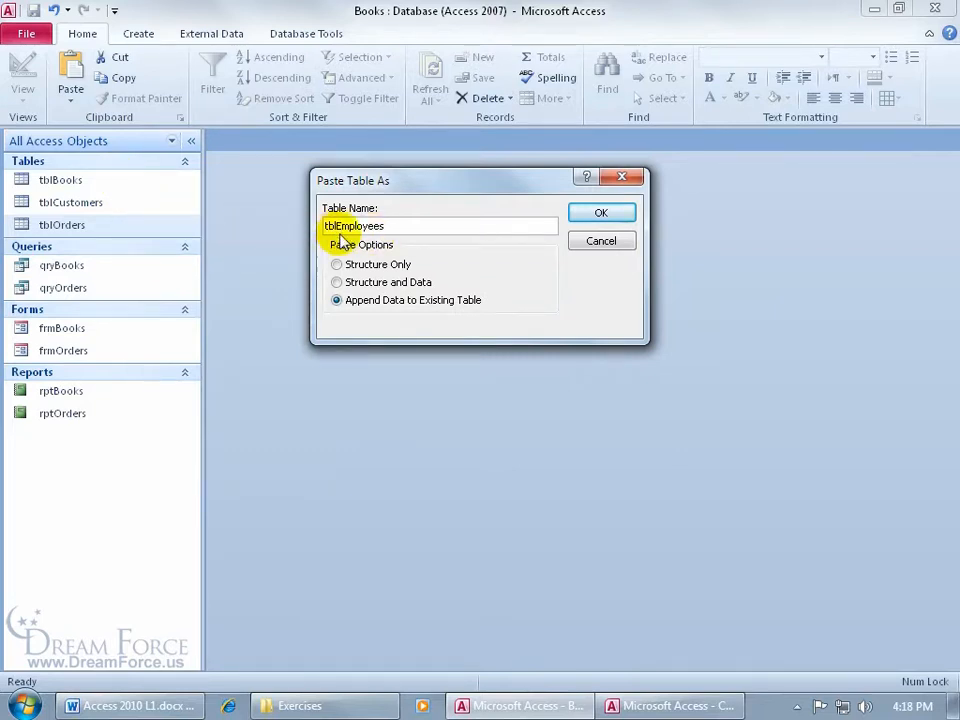
{"action": "left_click", "coordinate": [396, 224]}
{"action": "key", "text": "BackSpace"}
{"action": "key", "text": "BackSpace"}
{"action": "key", "text": "BackSpace"}
{"action": "key", "text": "BackSpace"}
{"action": "key", "text": "BackSpace"}
{"action": "key", "text": "BackSpace"}
{"action": "key", "text": "BackSpace"}
{"action": "key", "text": "BackSpace"}
{"action": "key", "text": "BackSpace"}
{"action": "type", "text": "Orders"}
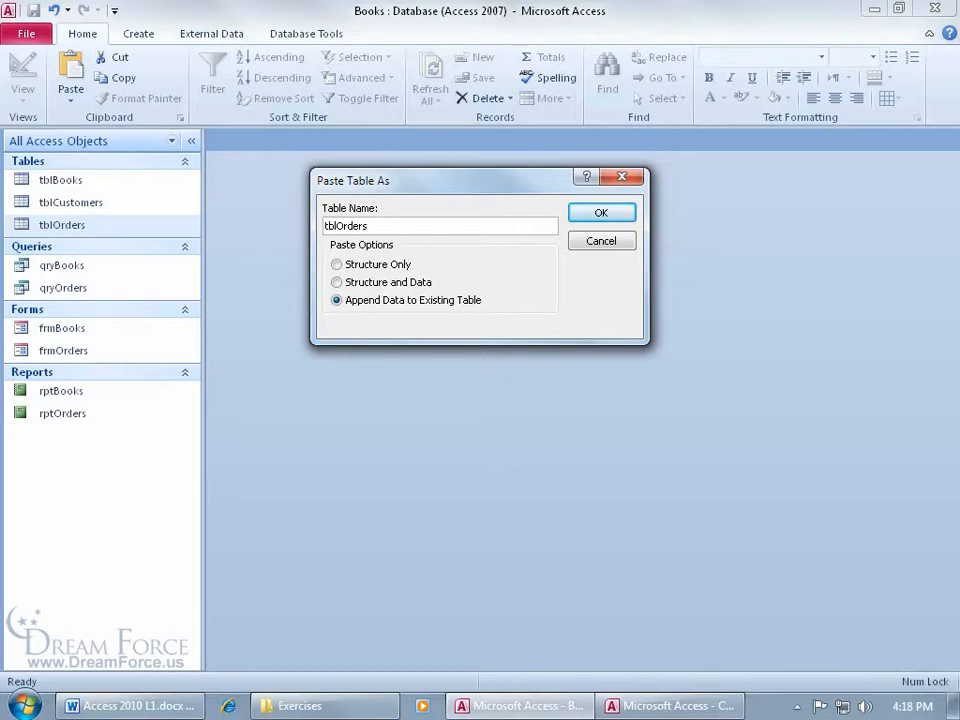
{"action": "left_click", "coordinate": [601, 213]}
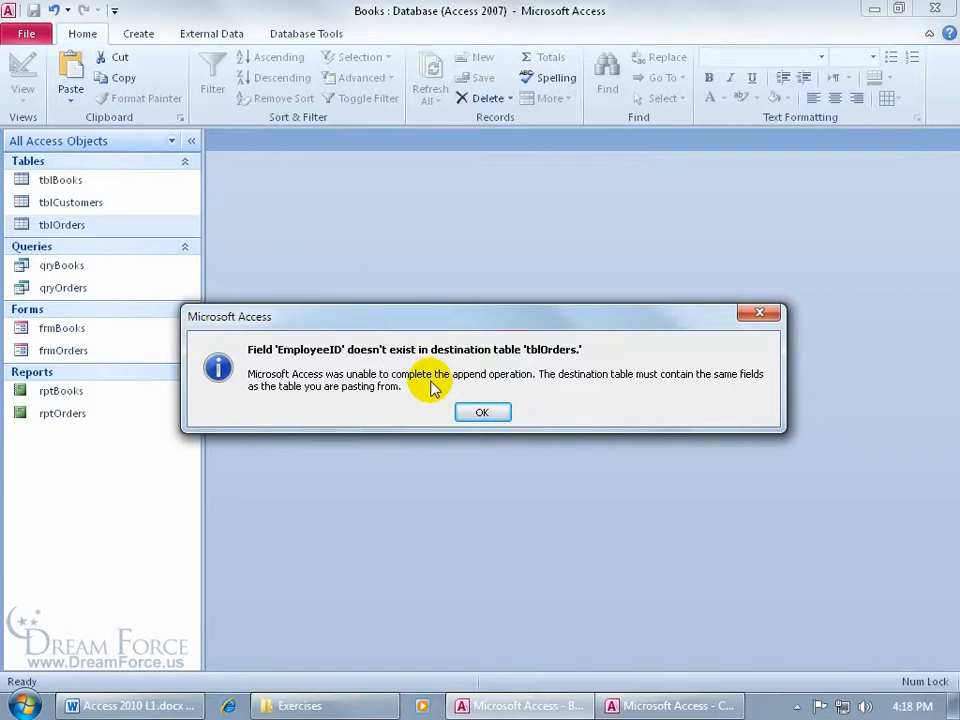
{"action": "left_click", "coordinate": [481, 411]}
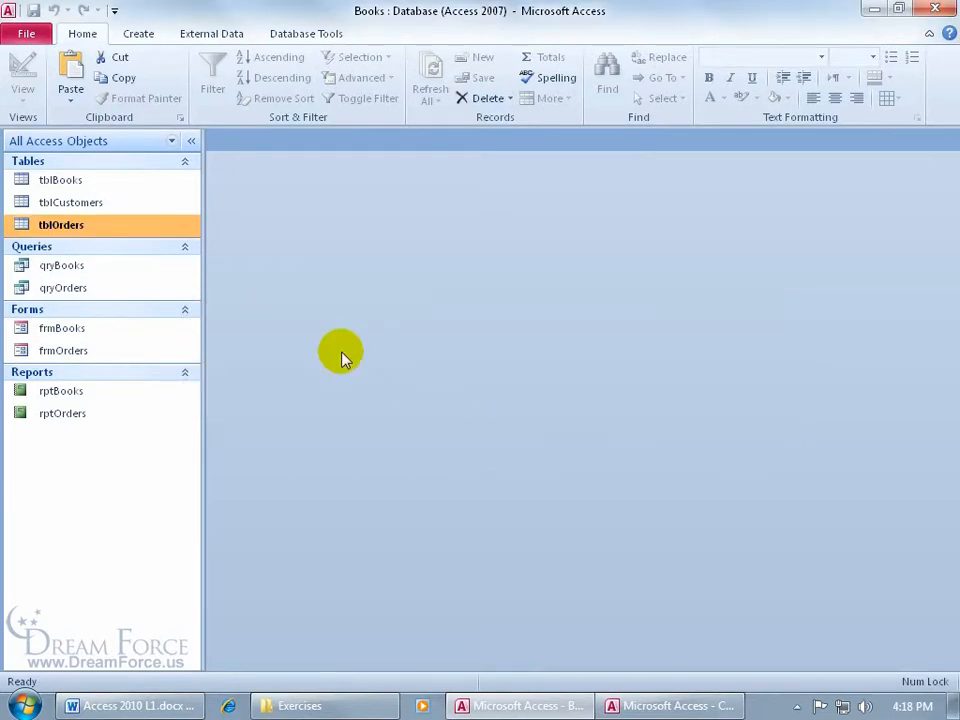
- Paste the copied table into Books as tblEmployees using the Structure Only option, and inspect the pasted table's datasheet
{"action": "left_click", "coordinate": [71, 68]}
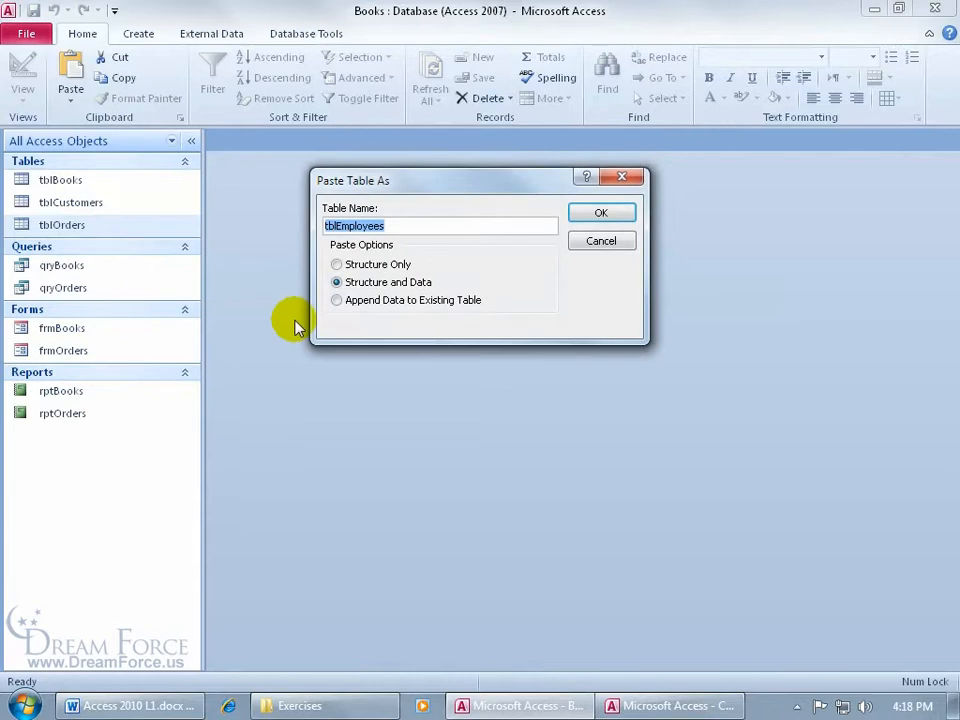
{"action": "left_click", "coordinate": [337, 264]}
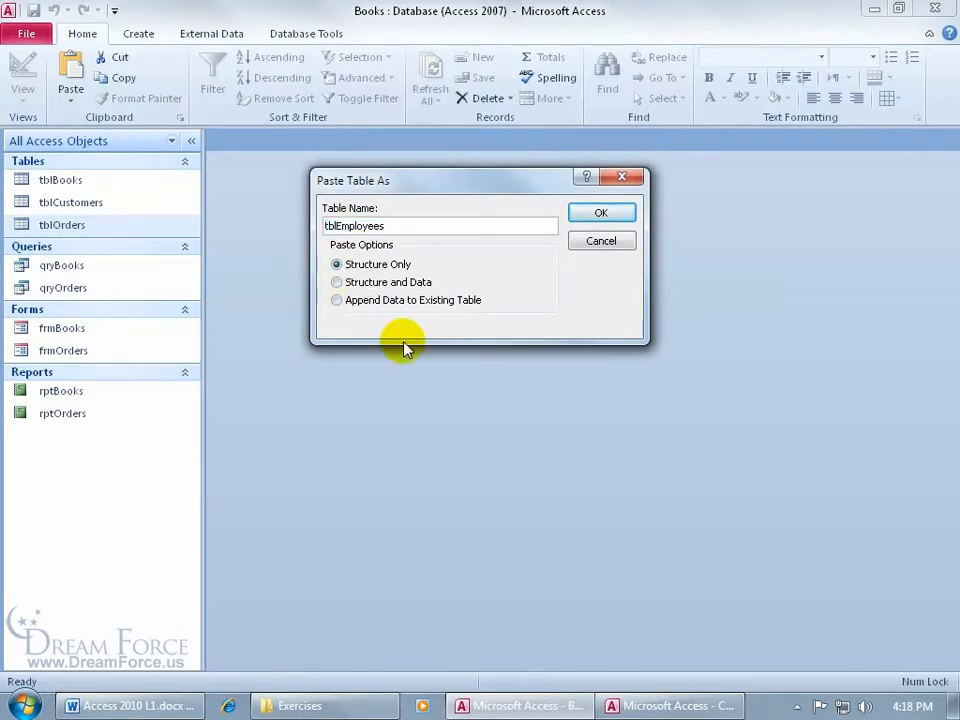
{"action": "left_click", "coordinate": [604, 214]}
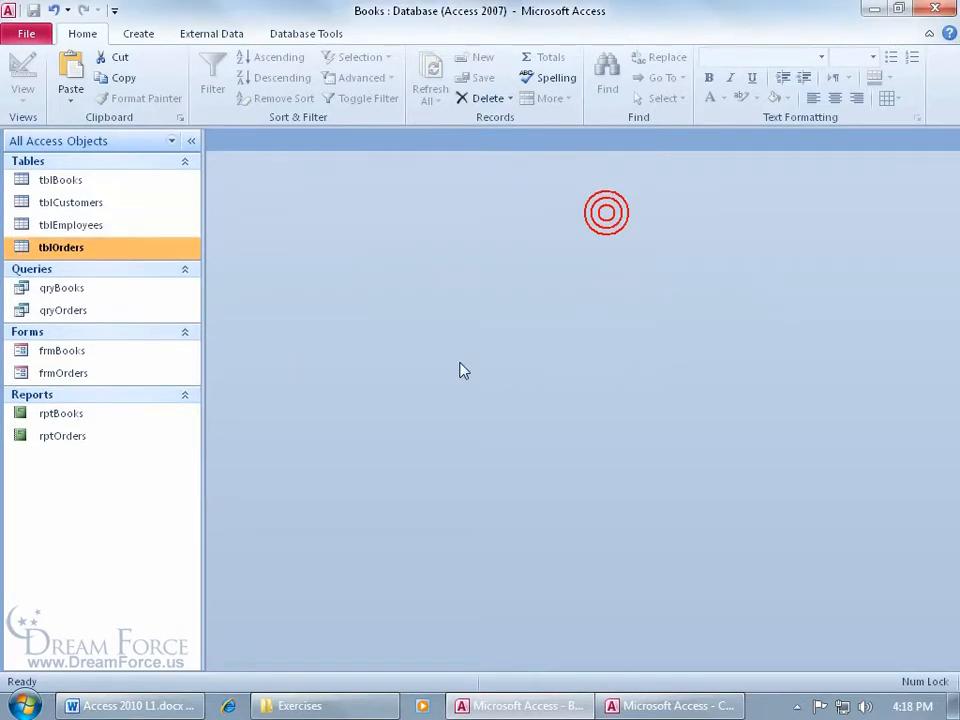
{"action": "double_click", "coordinate": [84, 229]}
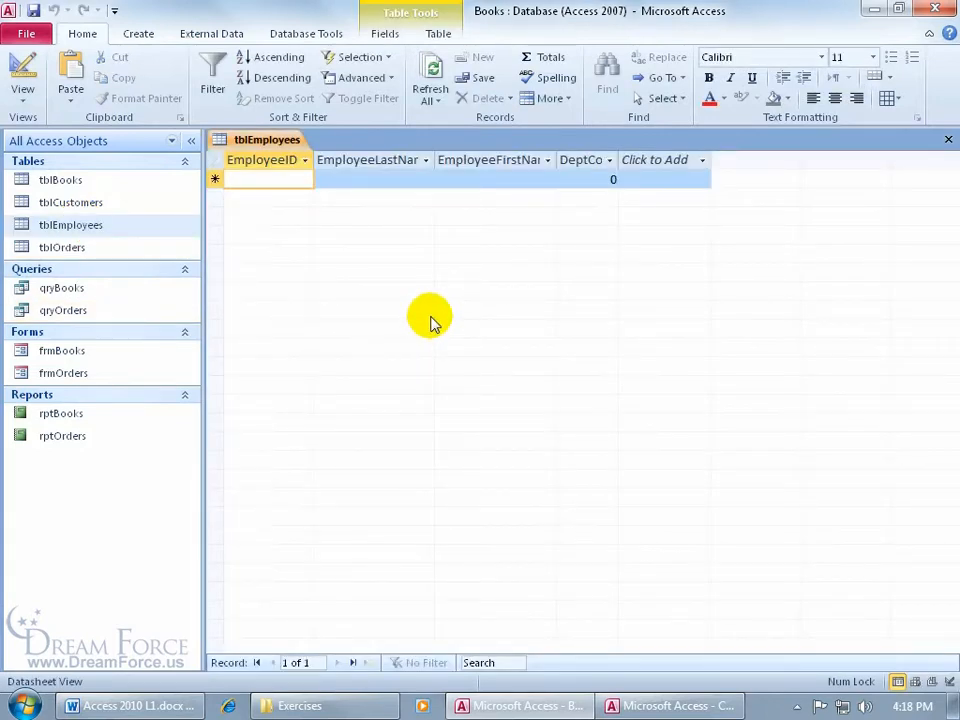
{"action": "left_click", "coordinate": [949, 141]}
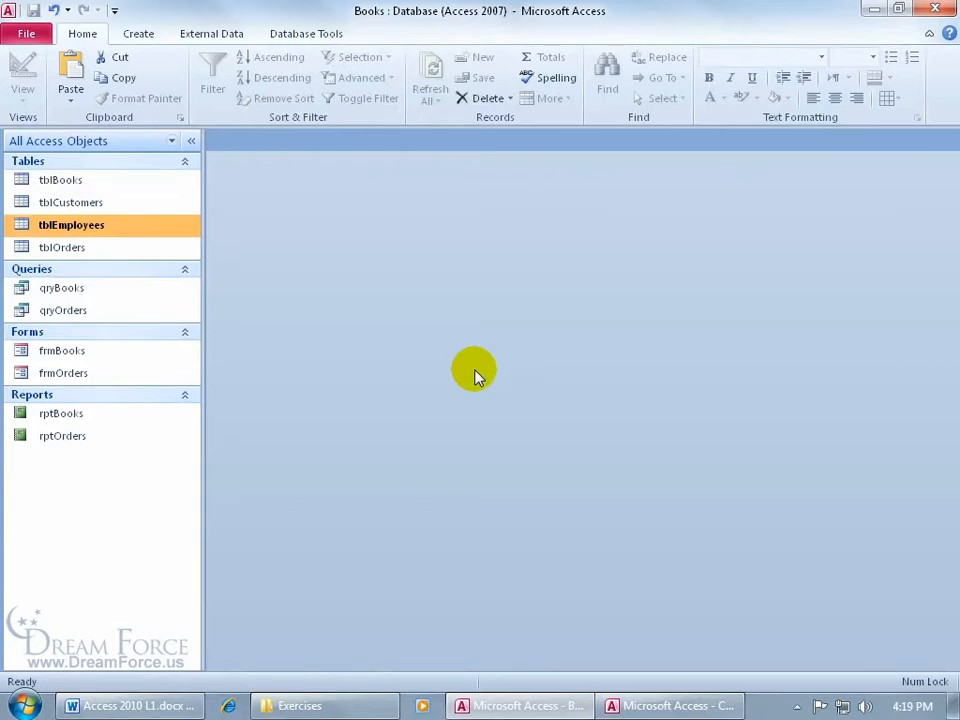
- Switch to the CI 2 Relationships database and examine the fields of tblEmployees in Design View, returning to Datasheet View
{"action": "left_click", "coordinate": [670, 705]}
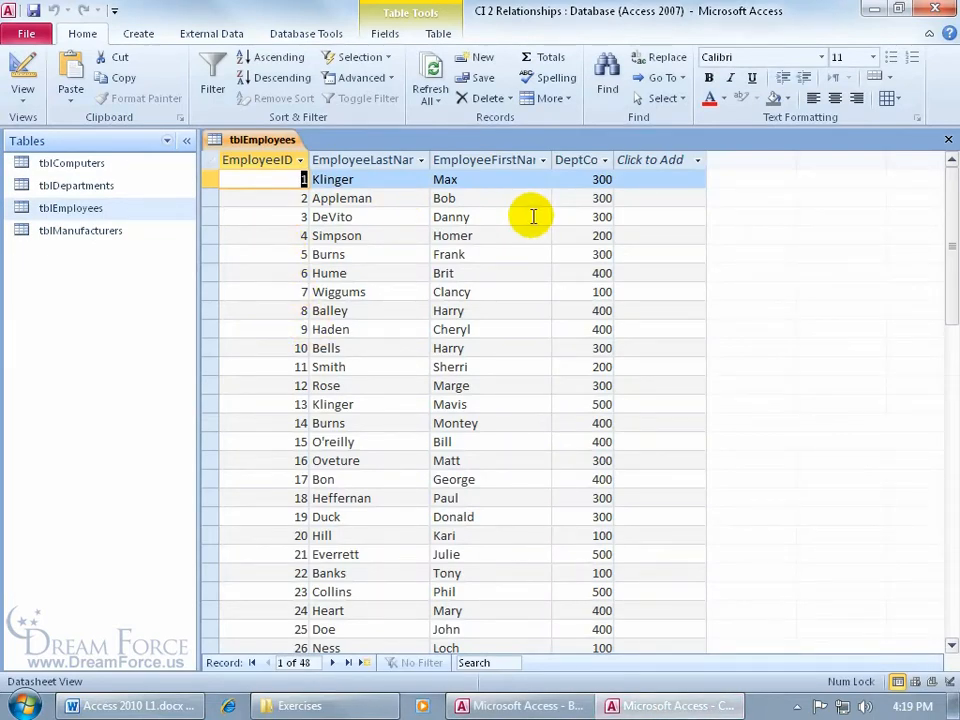
{"action": "right_click", "coordinate": [266, 144]}
{"action": "left_click", "coordinate": [310, 219]}
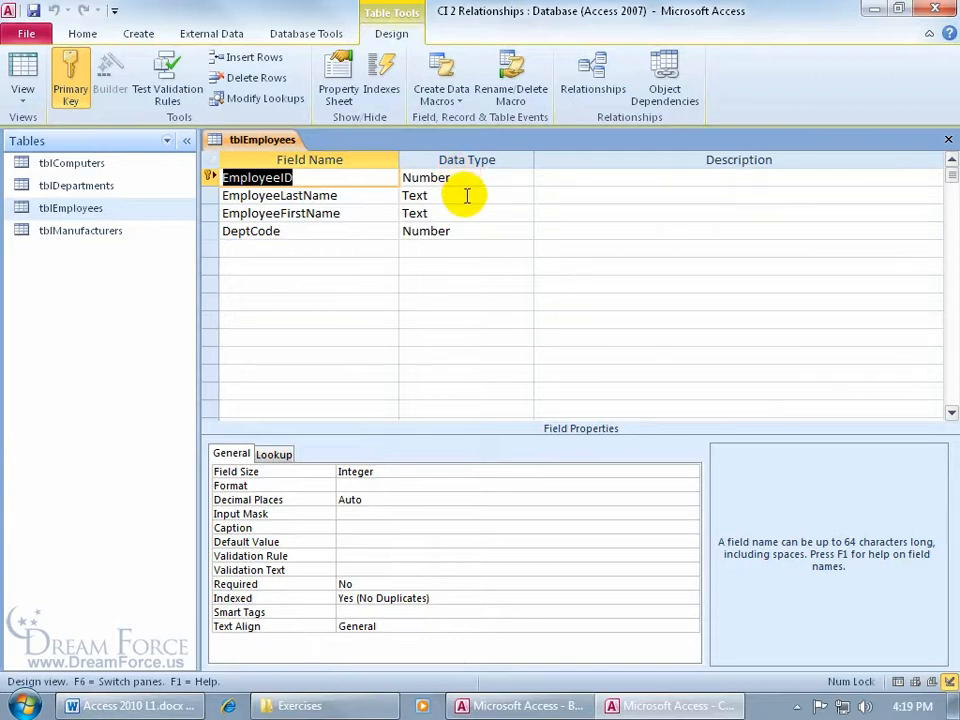
{"action": "right_click", "coordinate": [288, 141]}
{"action": "left_click", "coordinate": [333, 243]}
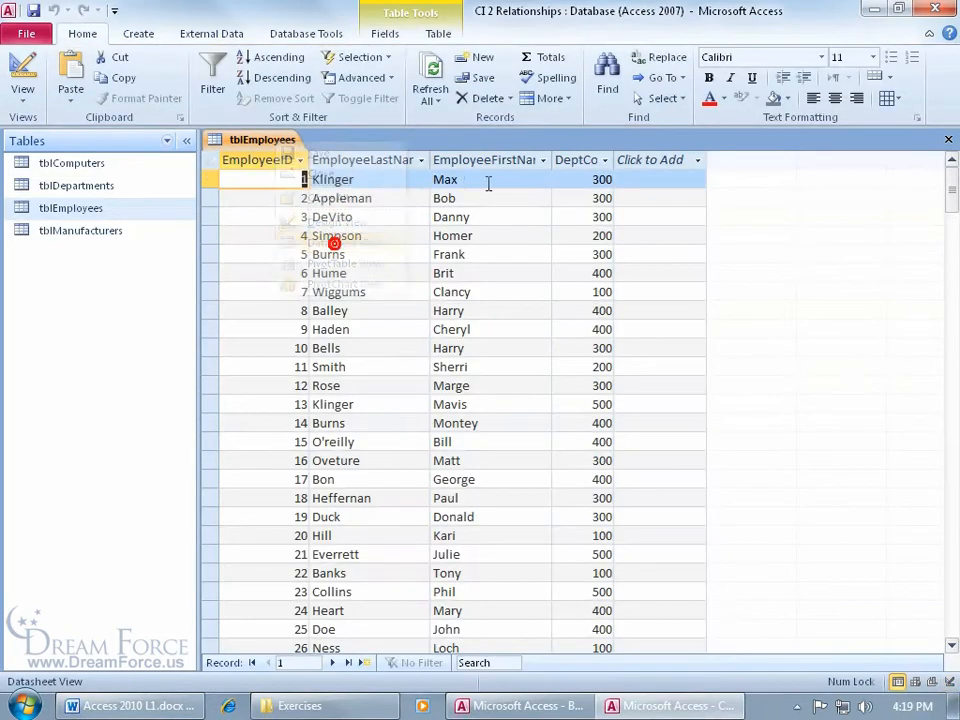
- Examine the data type and field size of the employee ID, last name and first name fields, and switch back to the Books database
{"action": "left_click", "coordinate": [430, 35]}
{"action": "left_click", "coordinate": [383, 32]}
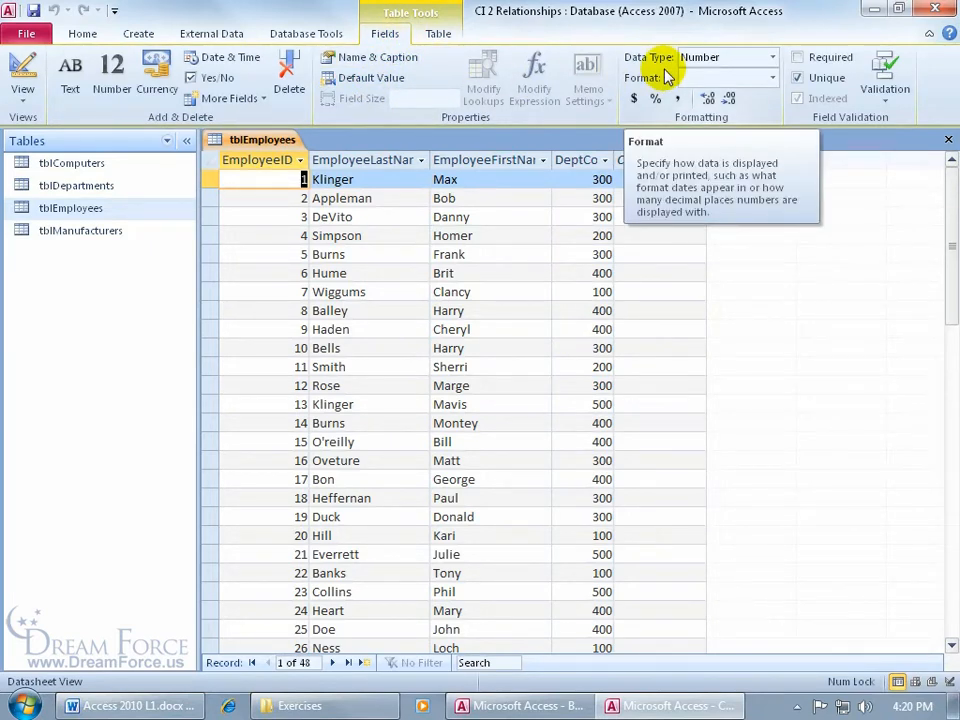
{"action": "left_click", "coordinate": [390, 180]}
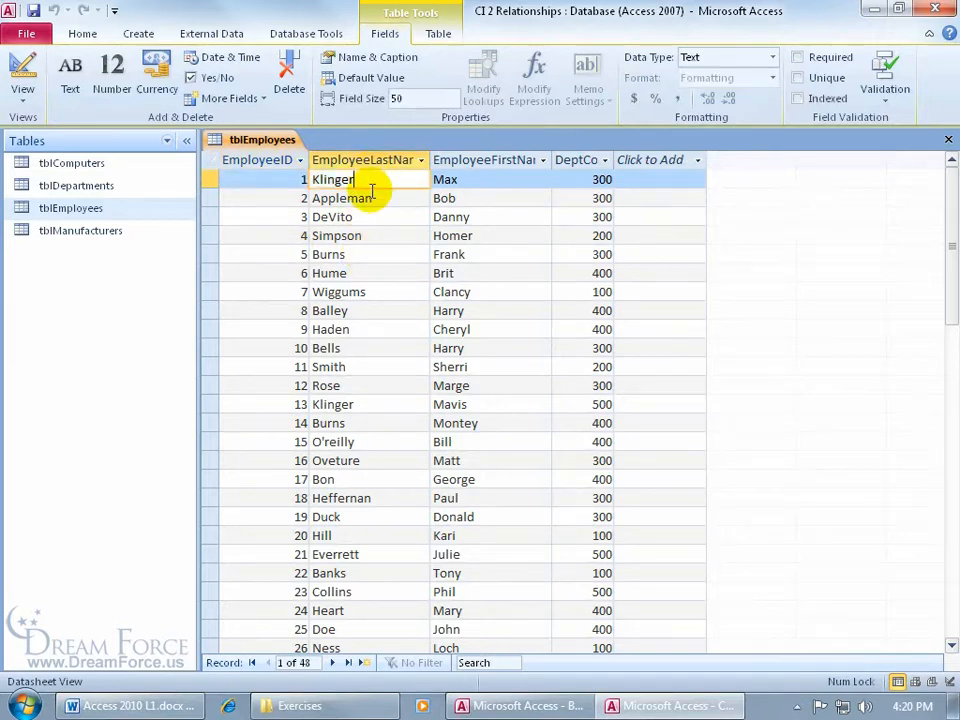
{"action": "left_click", "coordinate": [477, 179]}
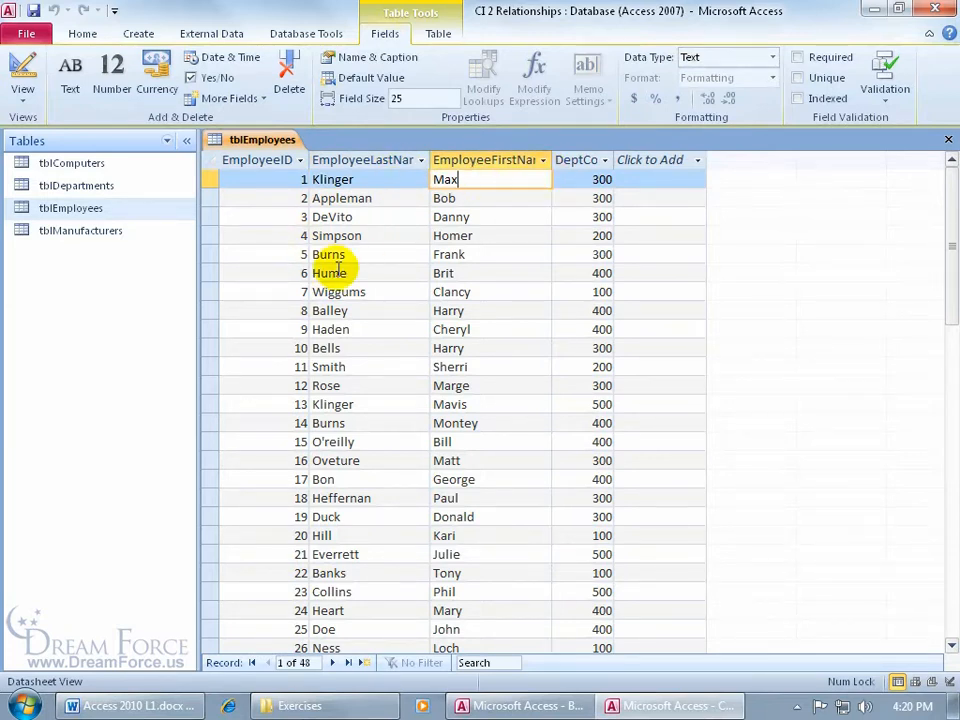
{"action": "mouse_move", "coordinate": [543, 711]}
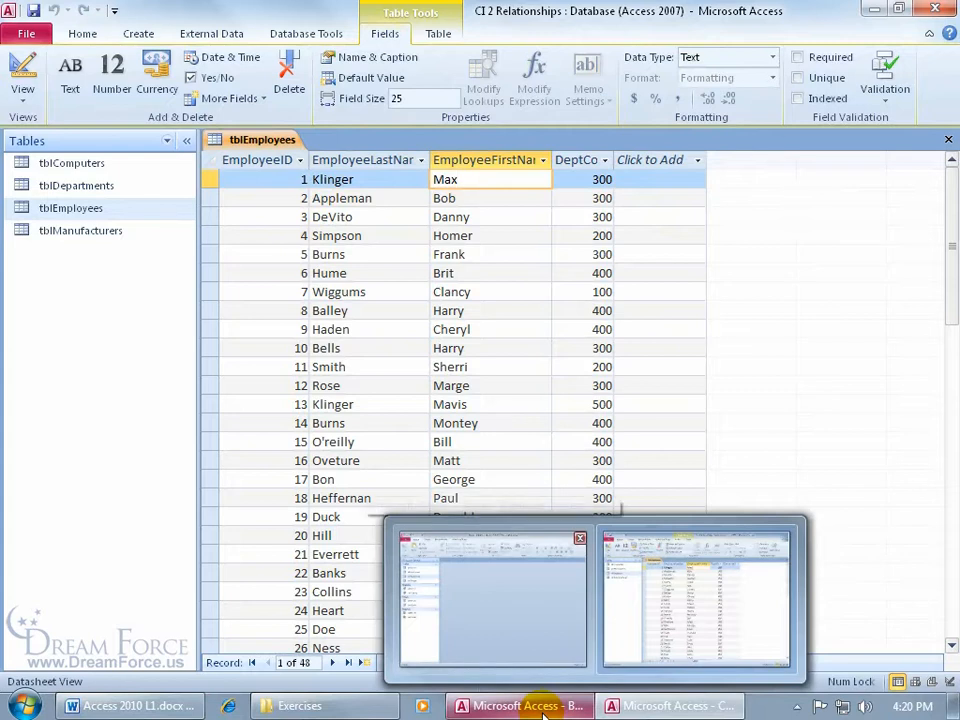
{"action": "left_click", "coordinate": [543, 711]}
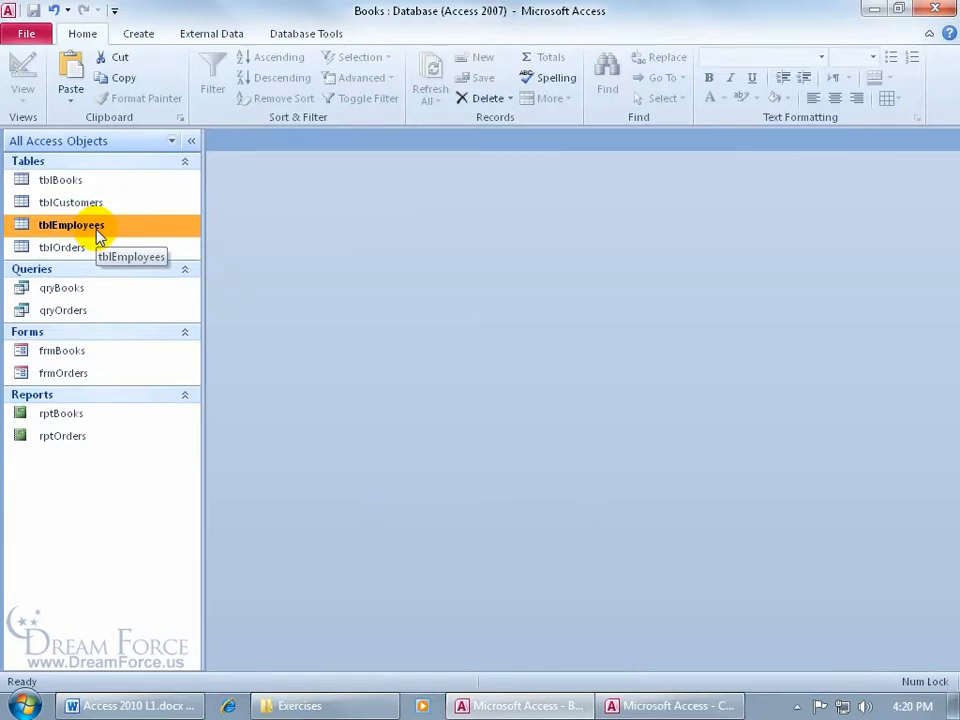
{"action": "left_click", "coordinate": [70, 80]}
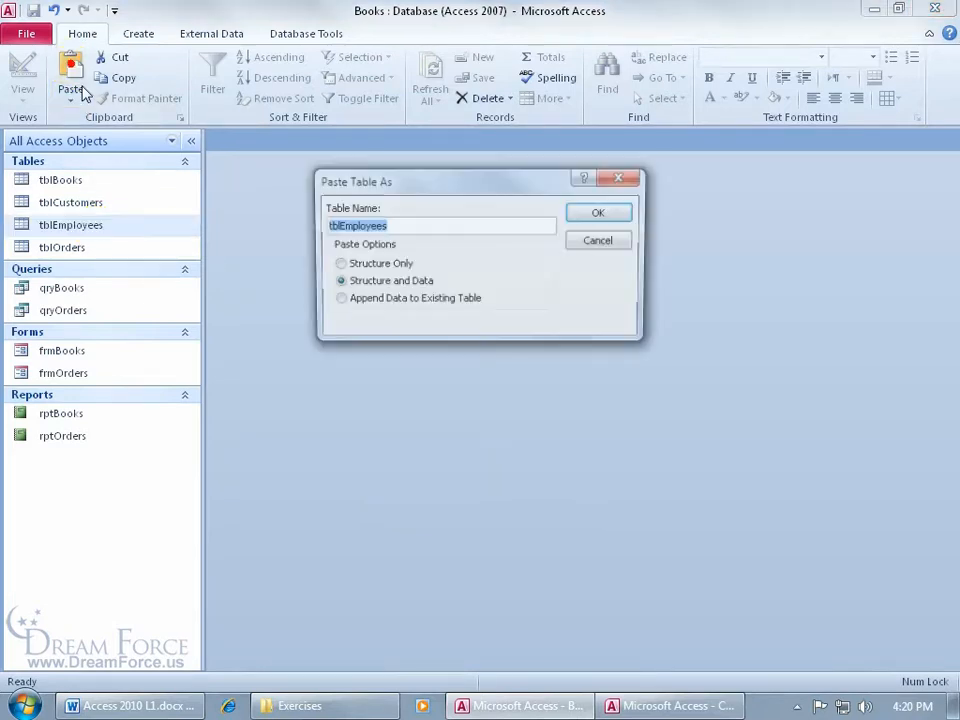
{"action": "left_click", "coordinate": [366, 304]}
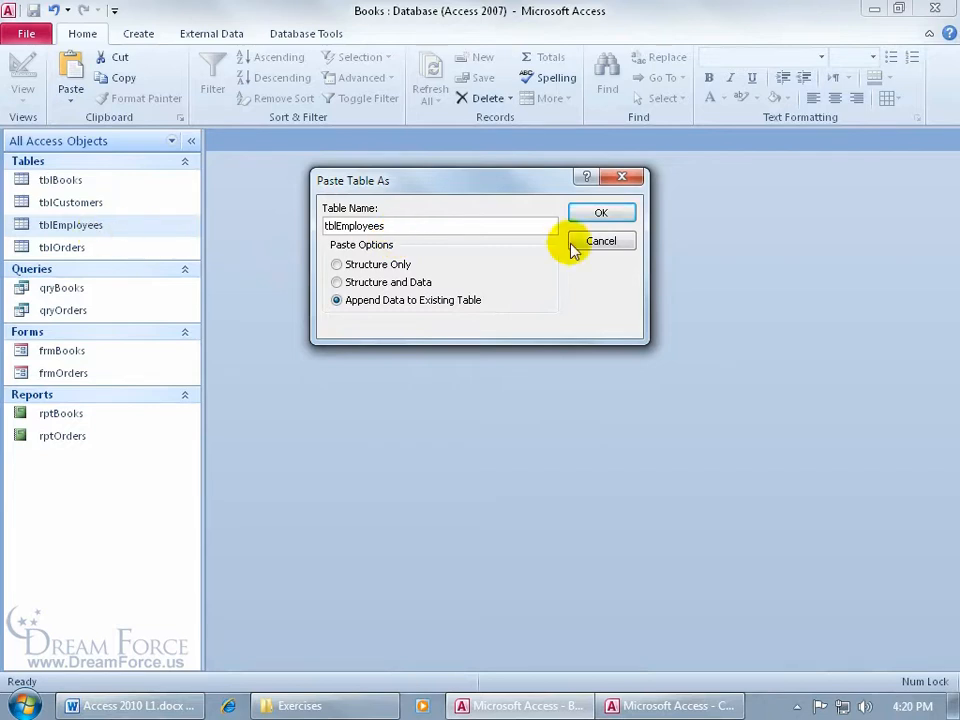
{"action": "key", "text": "Escape"}
- Append the copied data to the existing tblEmployees table in Books, checking its datasheet before and after the paste
{"action": "double_click", "coordinate": [92, 225]}
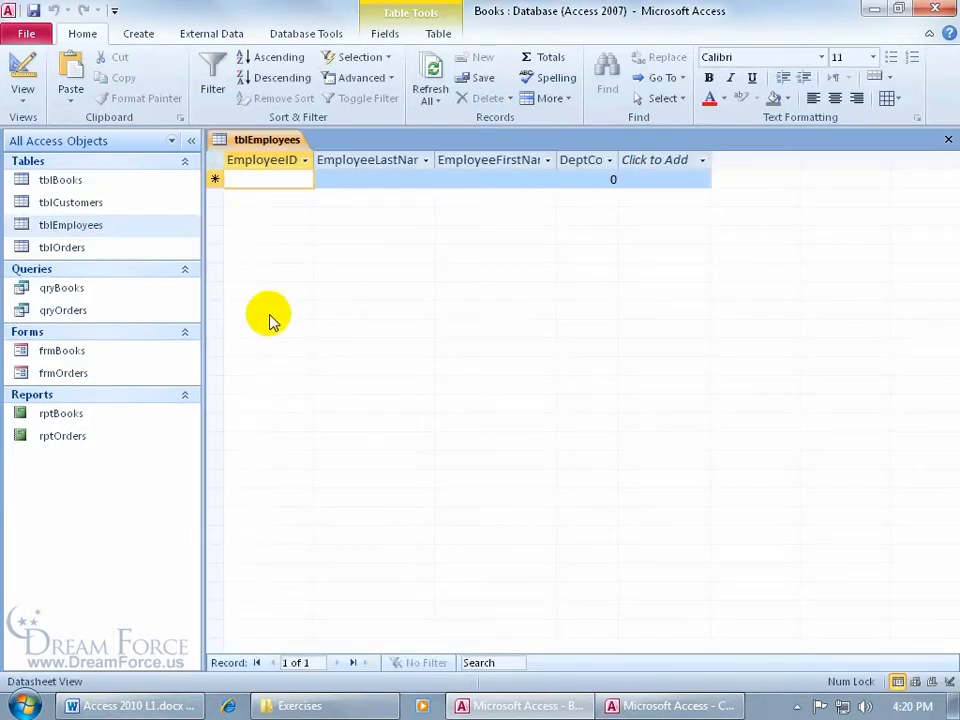
{"action": "left_click", "coordinate": [948, 139]}
{"action": "left_click", "coordinate": [80, 72]}
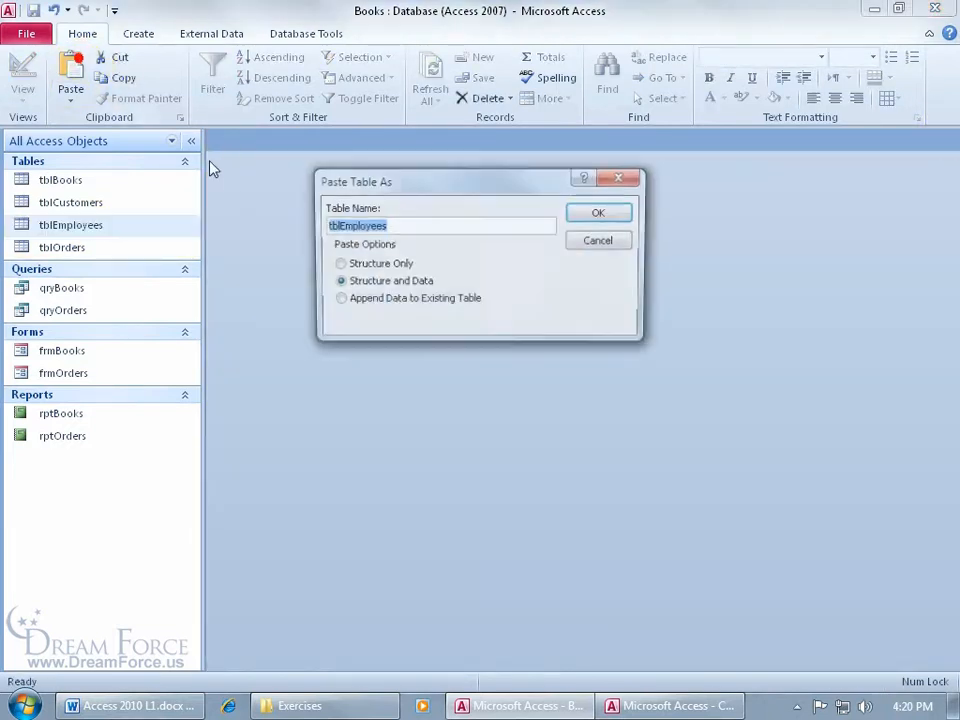
{"action": "left_click", "coordinate": [340, 300]}
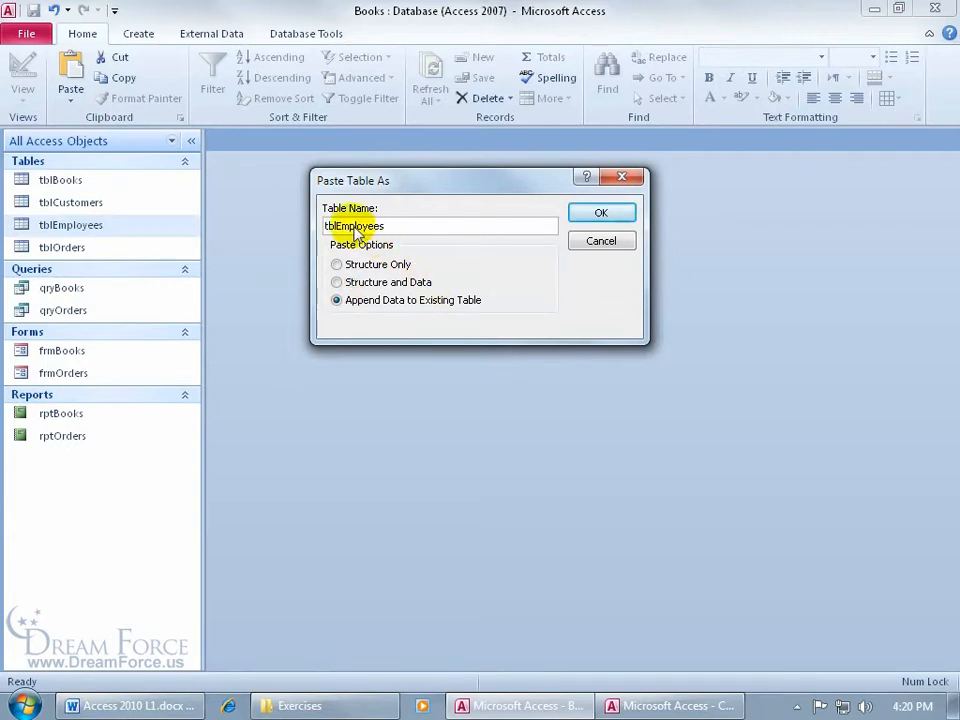
{"action": "left_click", "coordinate": [606, 216]}
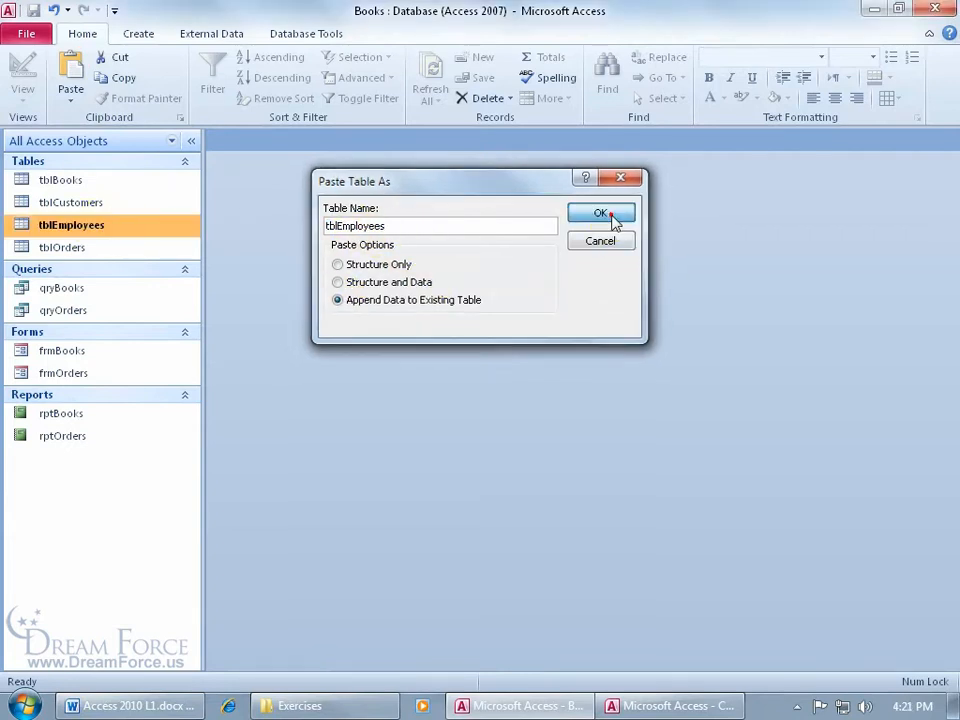
{"action": "double_click", "coordinate": [112, 225]}
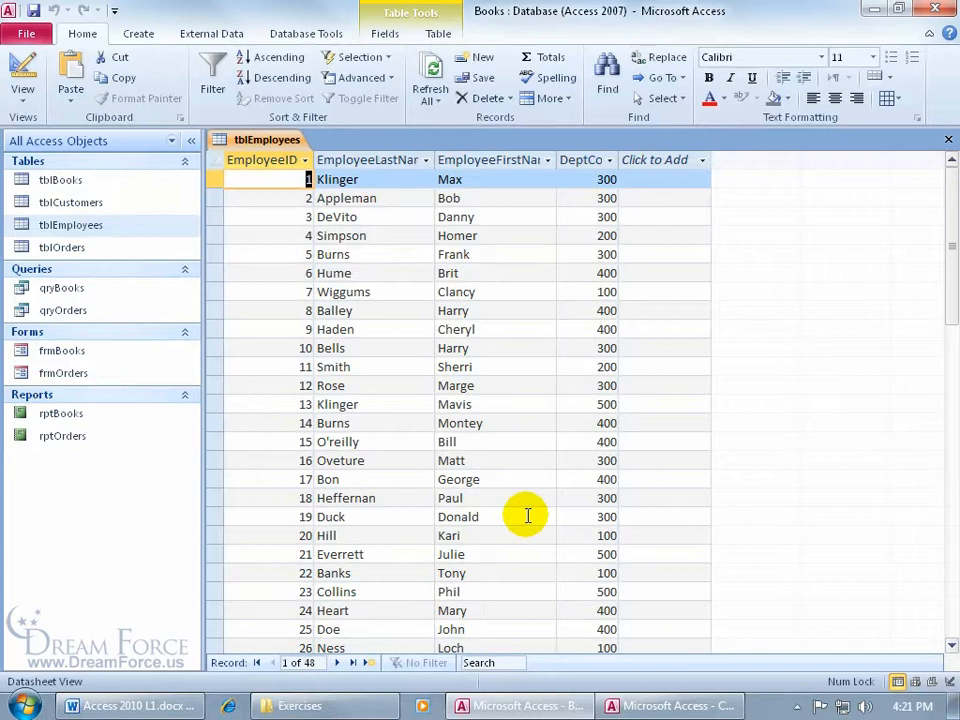
{"action": "left_click", "coordinate": [948, 139]}
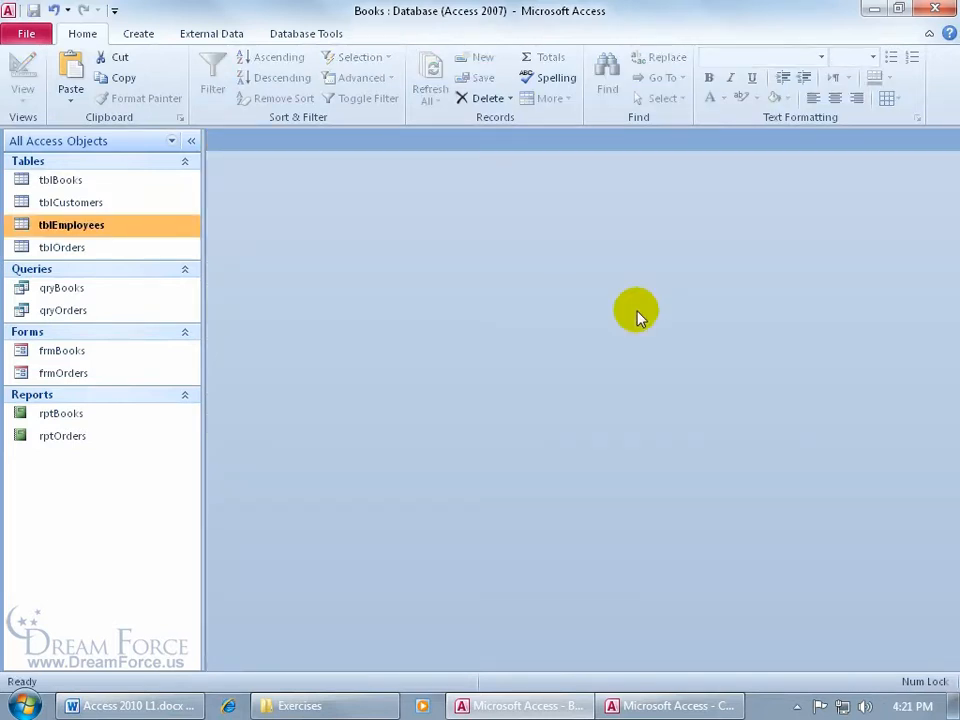
- Delete the tblEmployees table from the Books database
{"action": "right_click", "coordinate": [97, 228]}
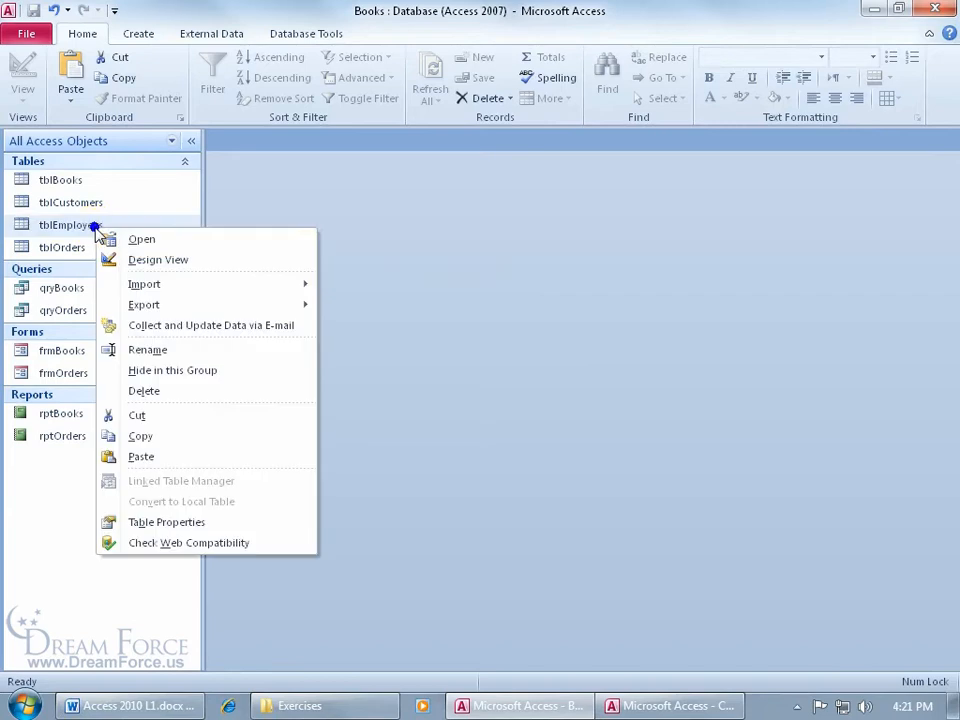
{"action": "left_click", "coordinate": [150, 390]}
{"action": "left_click", "coordinate": [407, 408]}
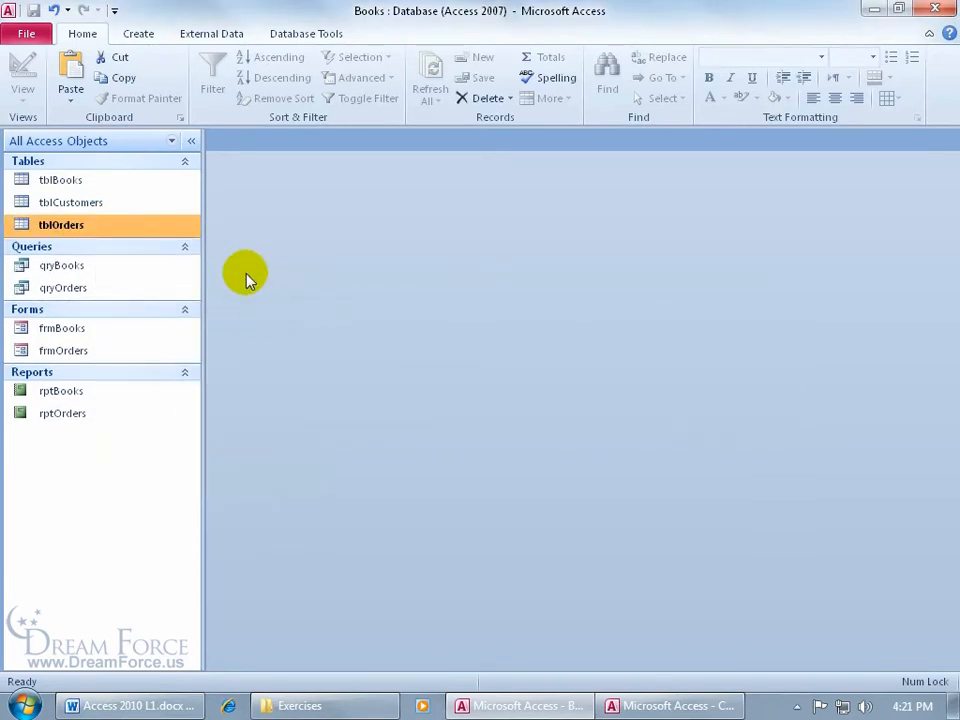
- Start an Access database import with CI 2 Relationships.accdb from the Exercises folder as source, importing objects into the current database
{"action": "left_click", "coordinate": [222, 36]}
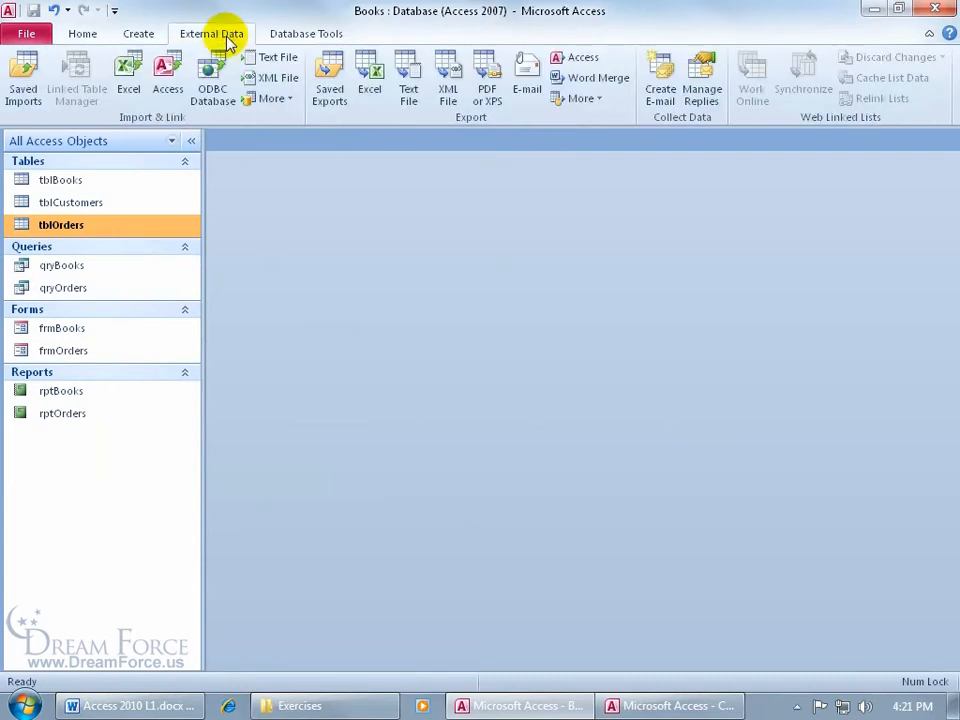
{"action": "left_click", "coordinate": [167, 88]}
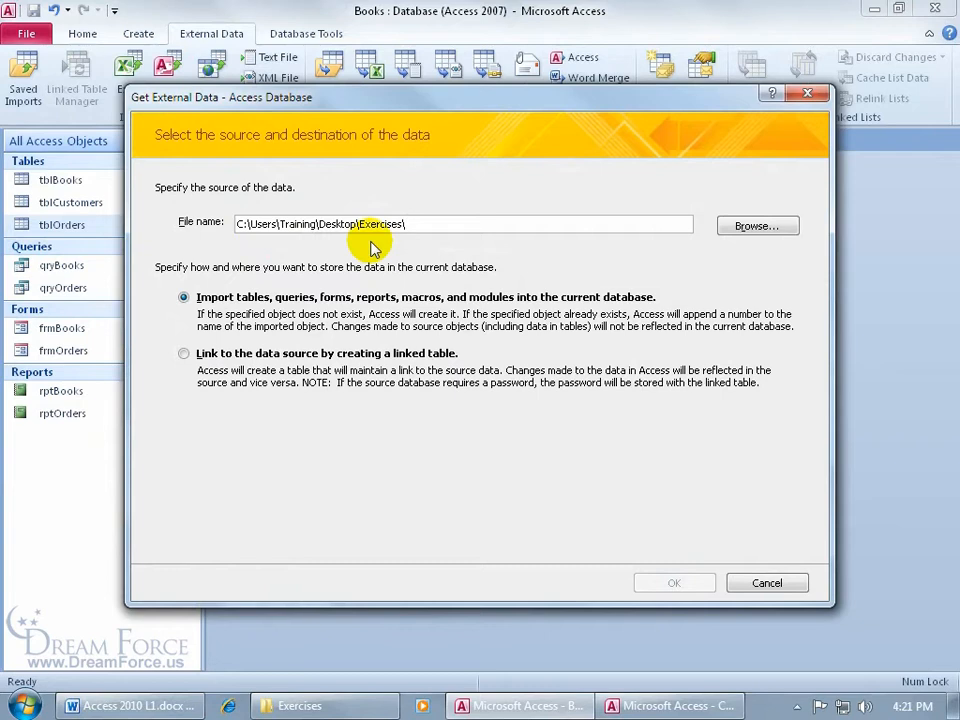
{"action": "left_click", "coordinate": [757, 226]}
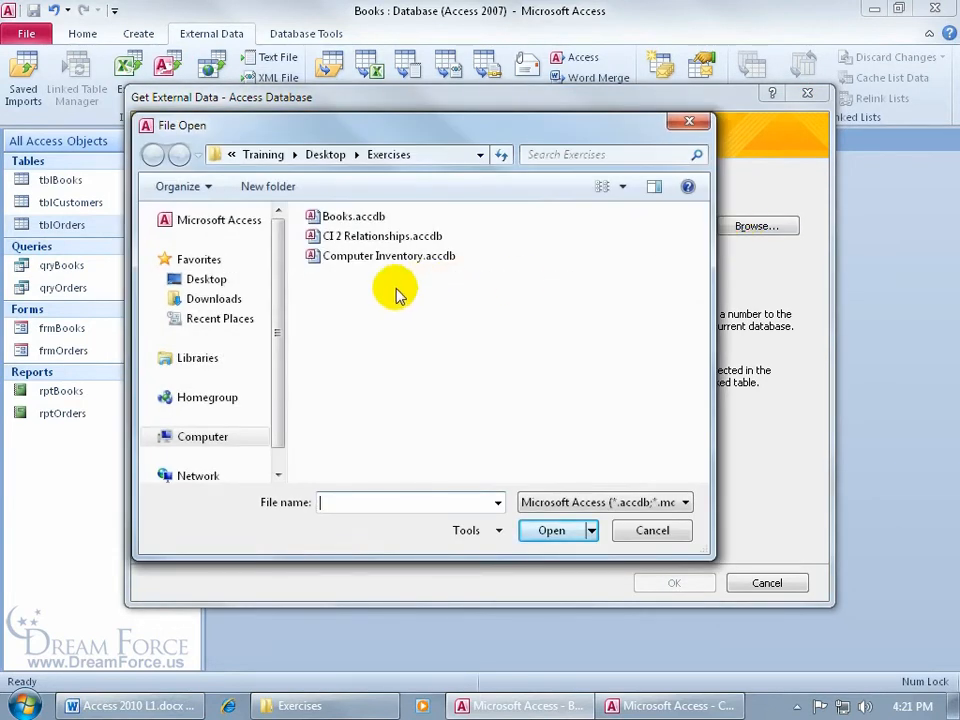
{"action": "left_click", "coordinate": [318, 238]}
{"action": "double_click", "coordinate": [318, 238]}
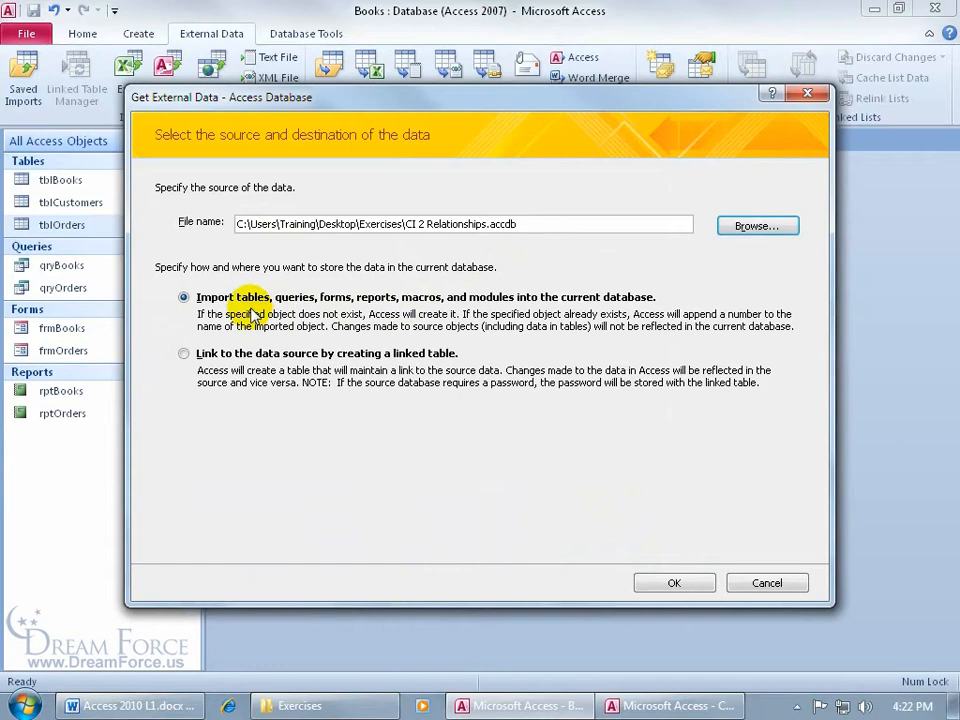
{"action": "left_click", "coordinate": [672, 582]}
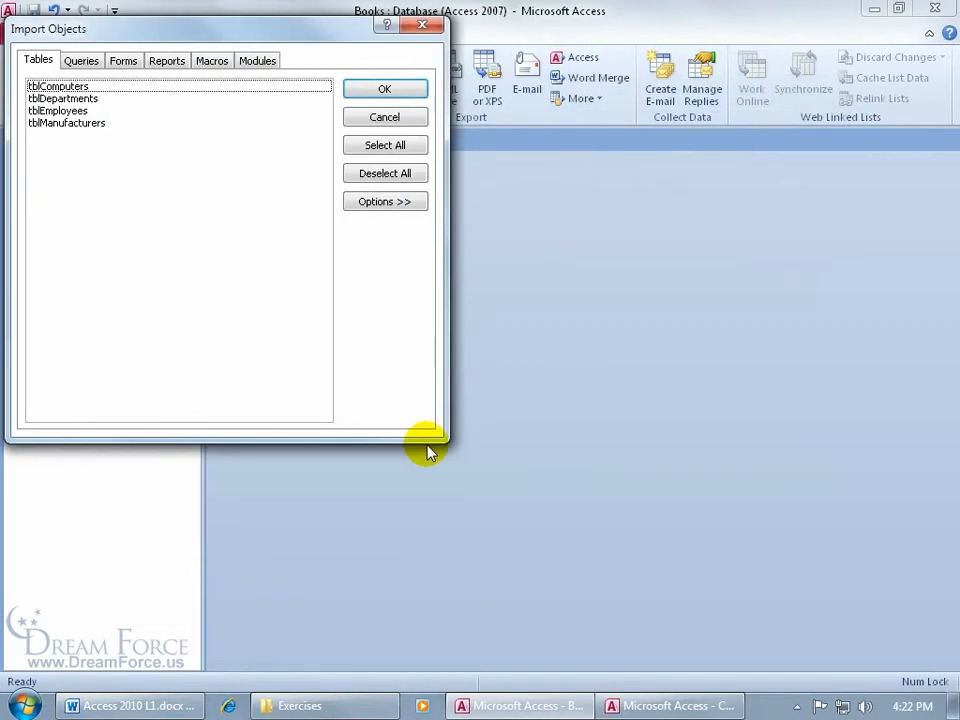
- Try selecting tblEmployees, tblComputers and tblManufacturers together as the tables to import, and deselect all three again
{"action": "left_click_drag", "start_coordinate": [221, 31], "coordinate": [497, 134]}
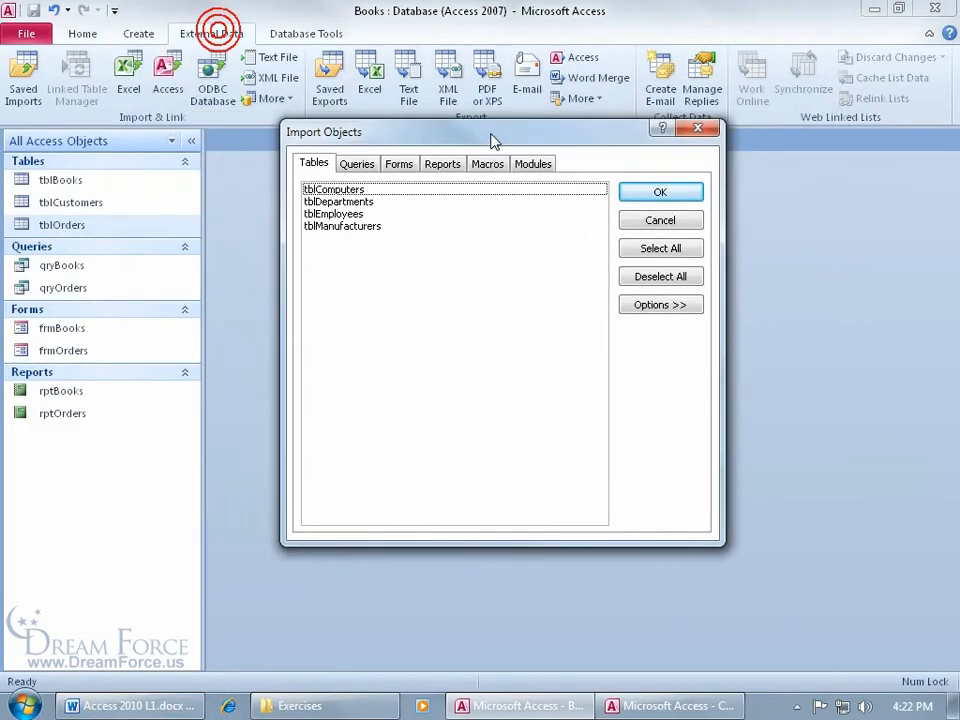
{"action": "left_click", "coordinate": [343, 213]}
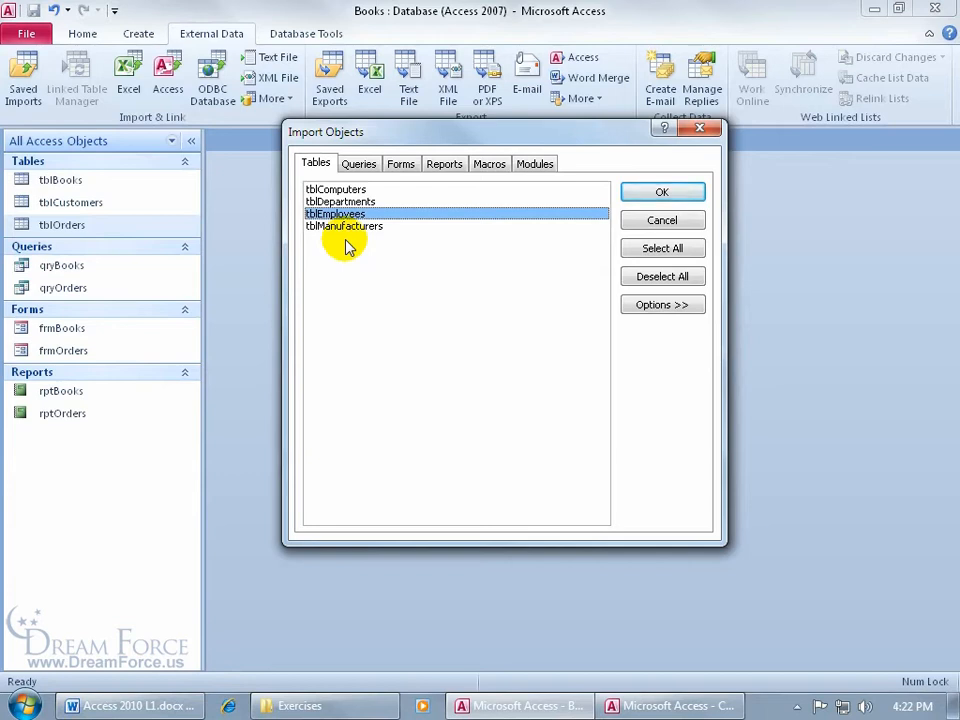
{"action": "left_click", "coordinate": [350, 189]}
{"action": "left_click", "coordinate": [355, 227]}
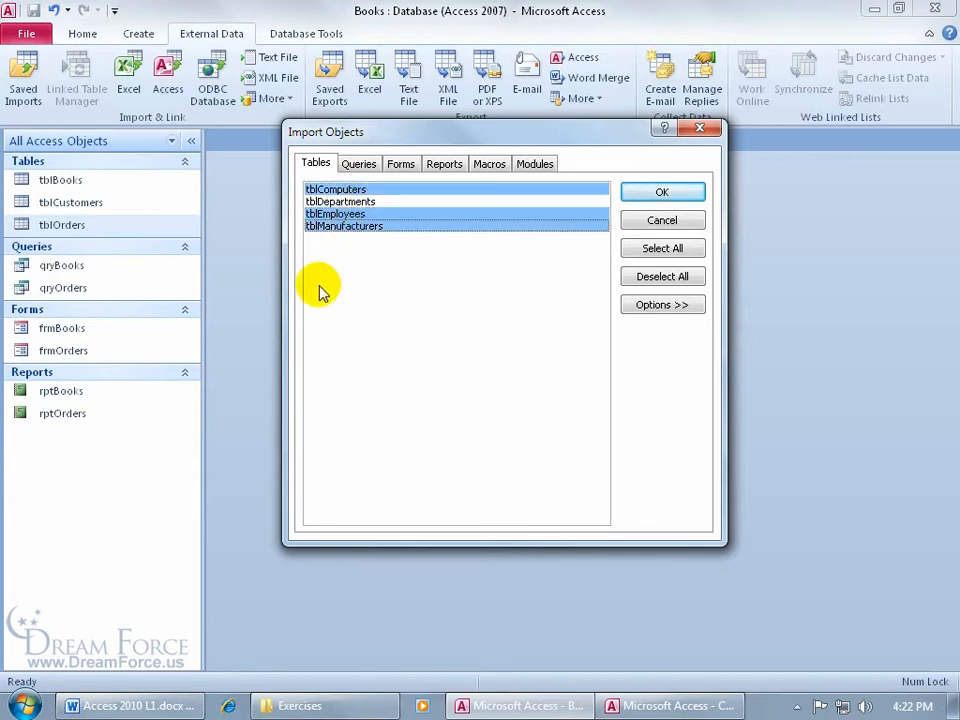
{"action": "left_click", "coordinate": [348, 214]}
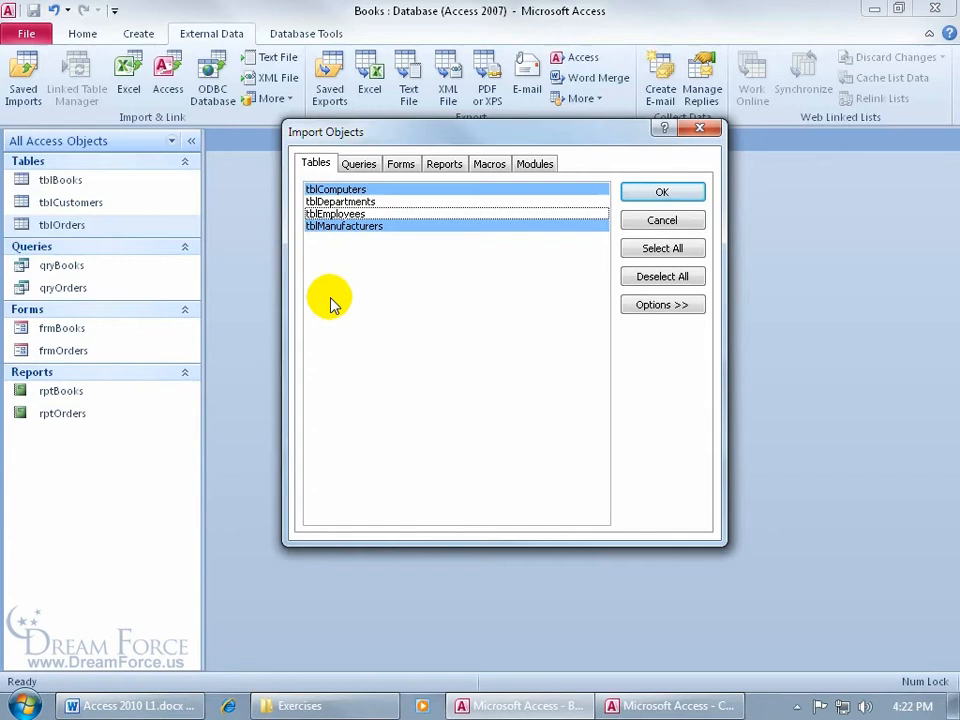
{"action": "left_click", "coordinate": [359, 227]}
{"action": "left_click", "coordinate": [363, 190]}
- Import only the tblEmployees table without saving the import steps, and open it in Datasheet View
{"action": "left_click", "coordinate": [345, 215]}
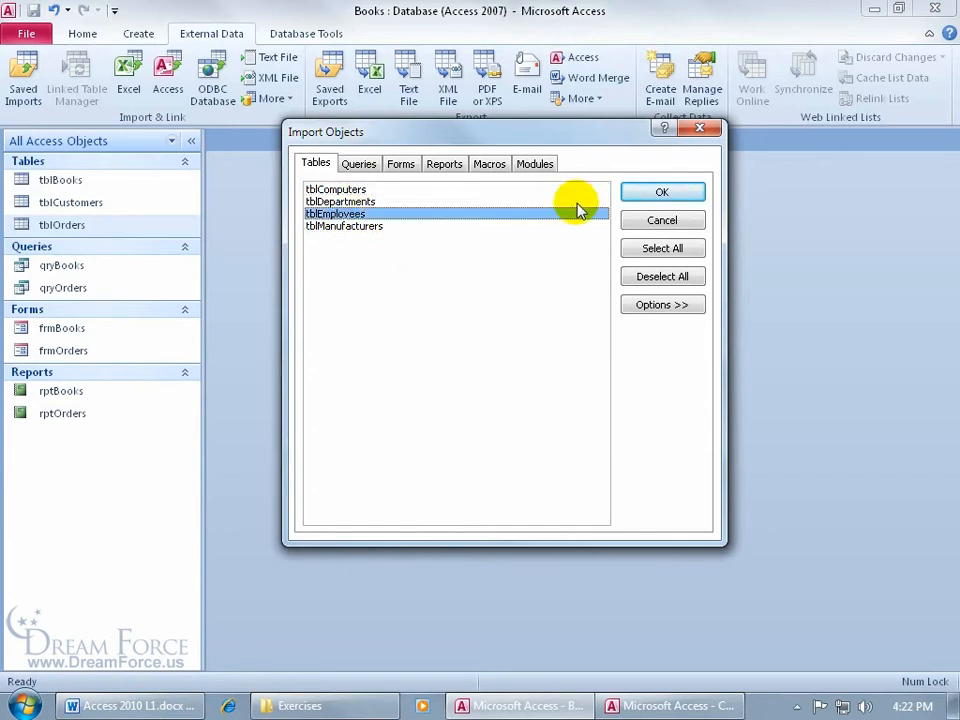
{"action": "left_click", "coordinate": [655, 196]}
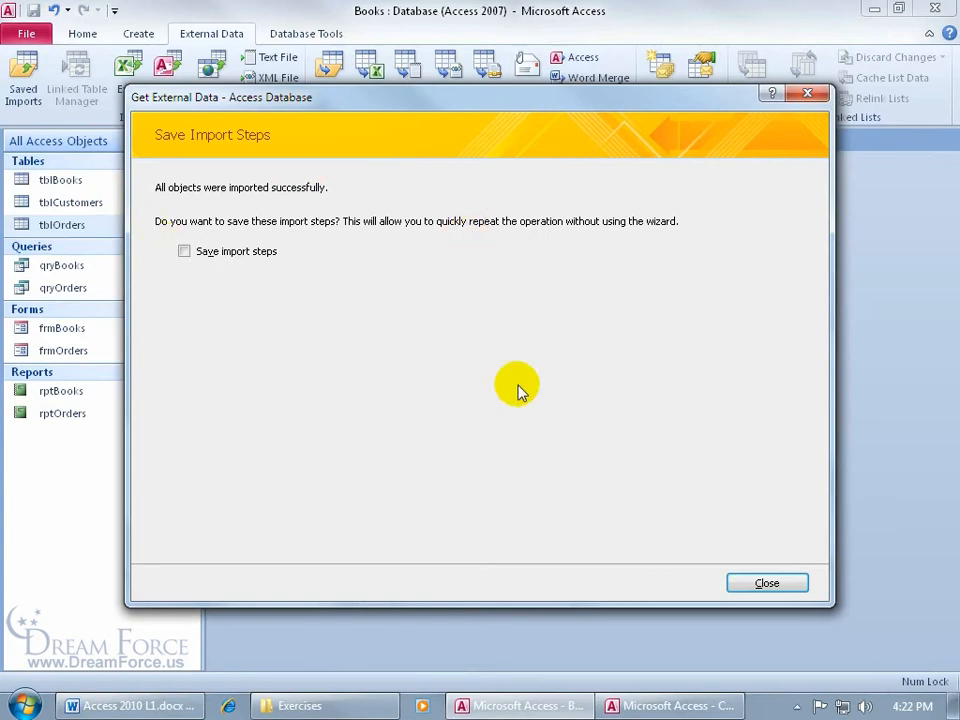
{"action": "left_click", "coordinate": [780, 587]}
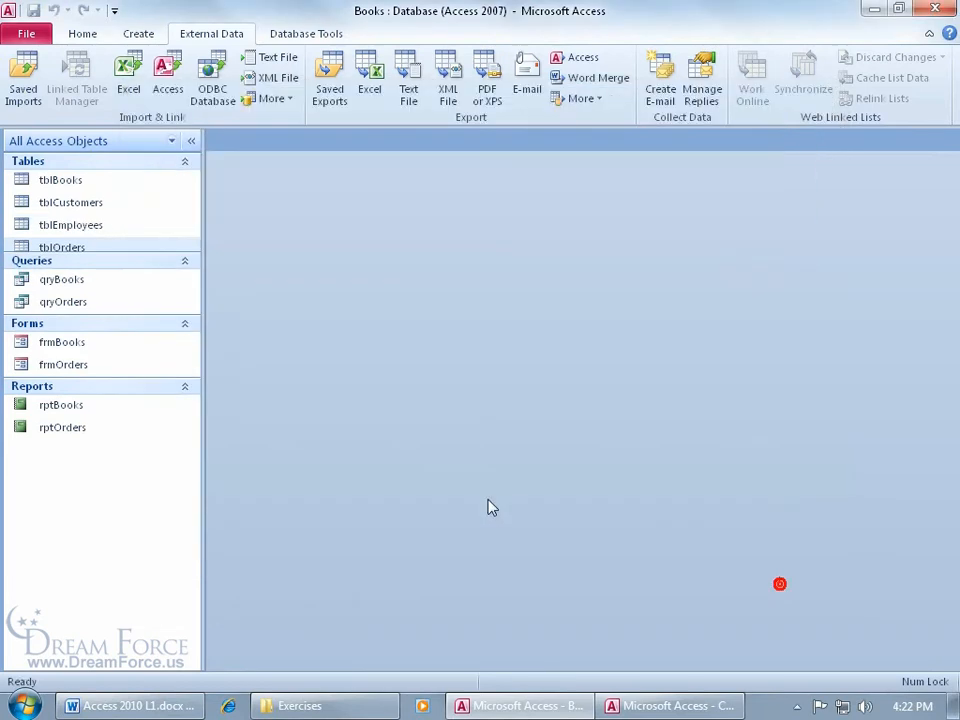
{"action": "double_click", "coordinate": [93, 238]}
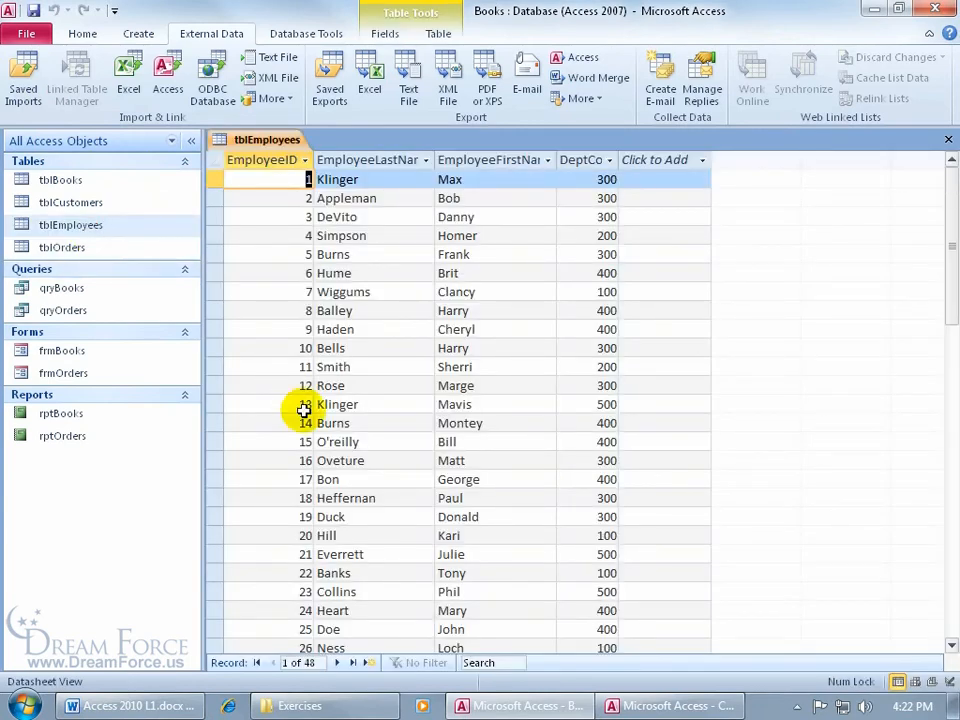